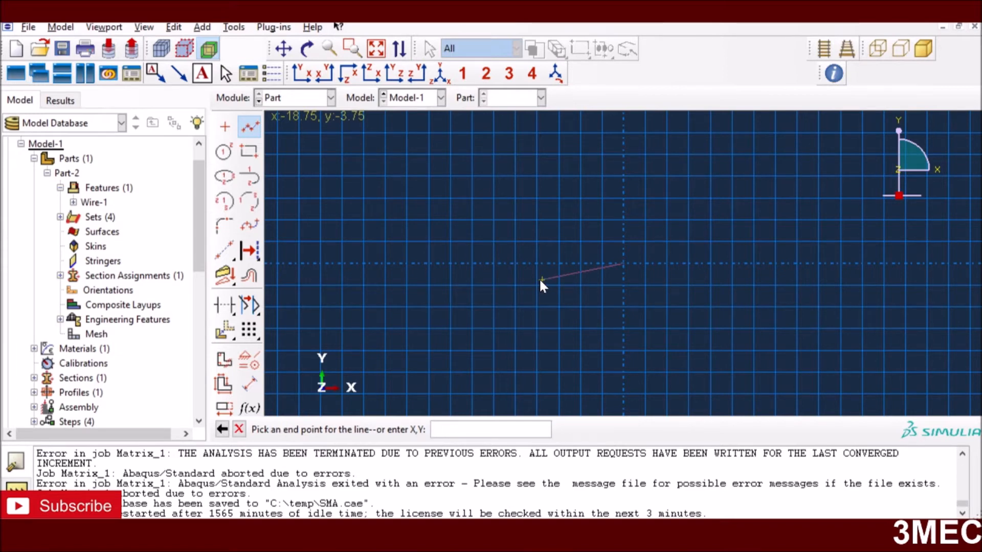
Finish the wire section sketch with a horizontal line from the origin to end point 6,0
text(6,0)
key(Return)
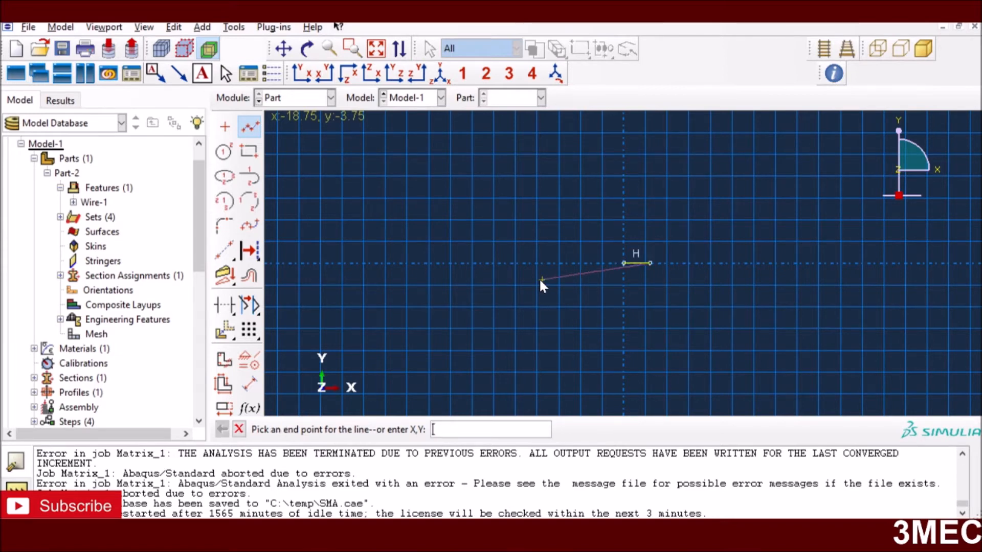
click(238, 429)
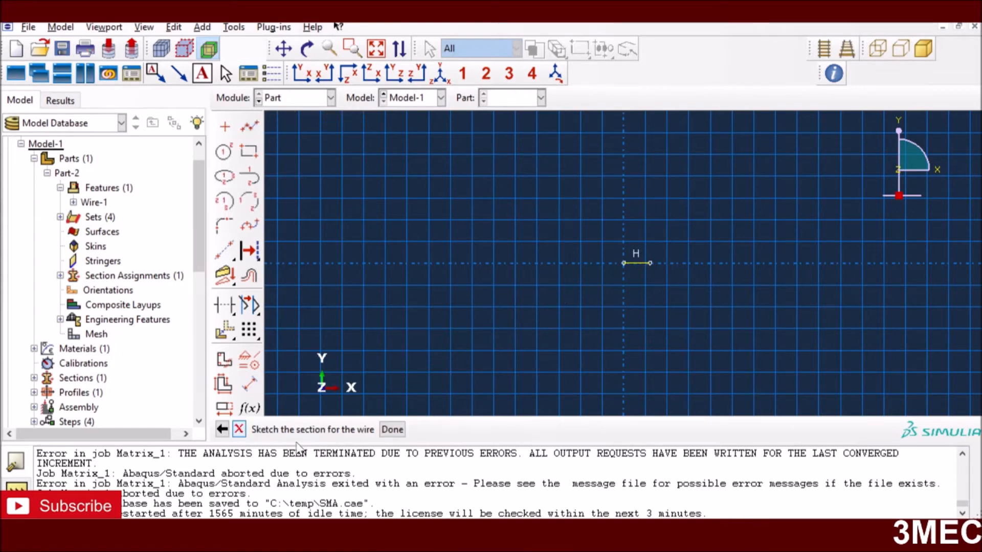
click(392, 430)
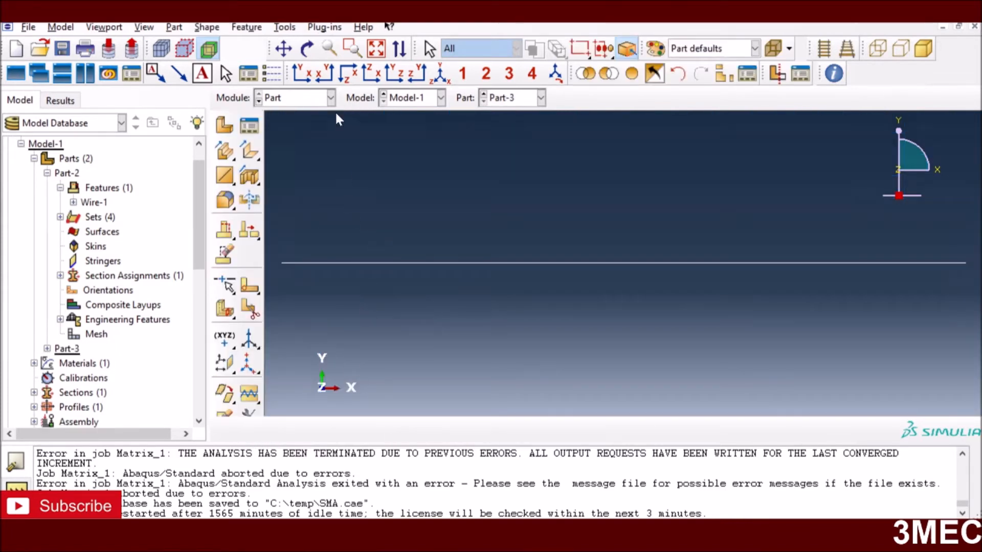
Switch to the Property module and review the Elastic and Super Elasticity data of the SMA material
click(318, 98)
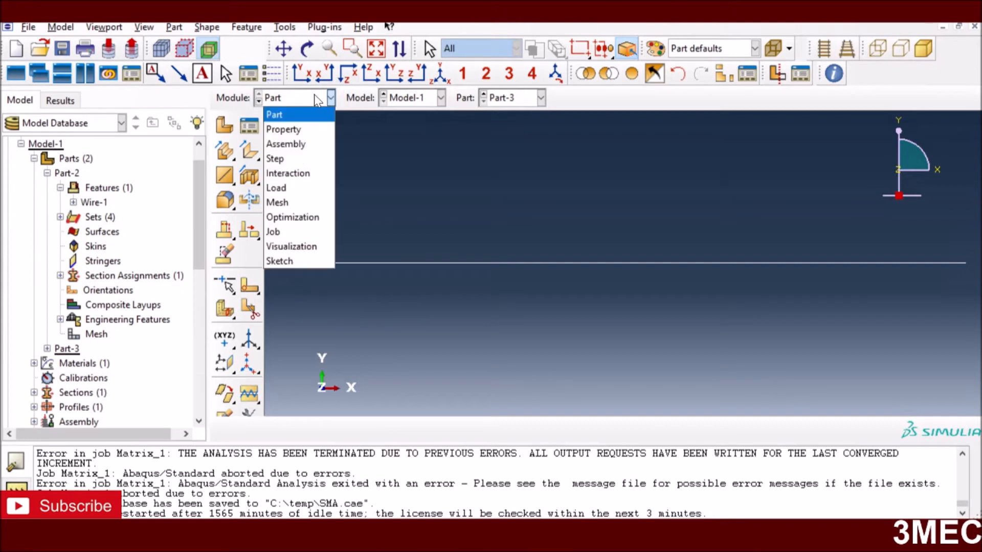
click(285, 131)
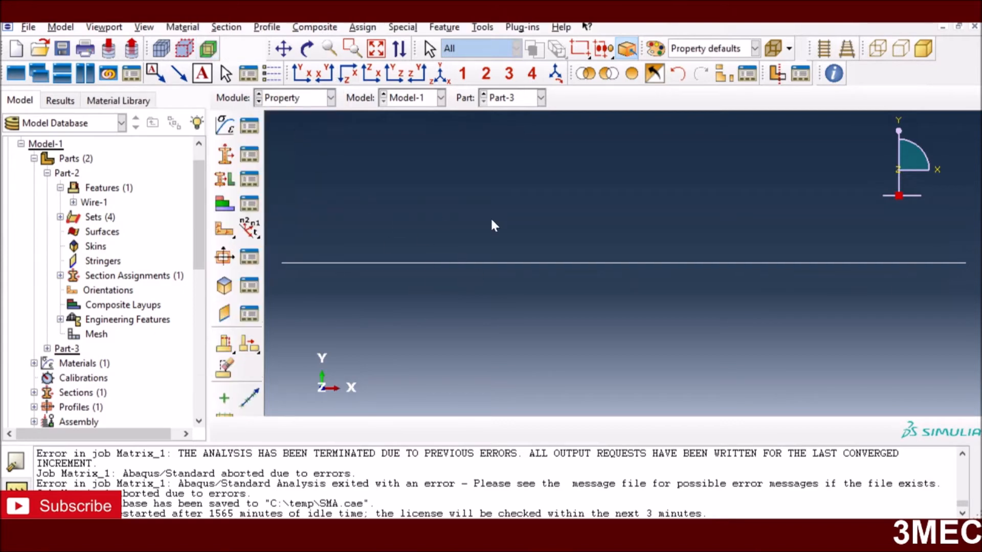
click(249, 126)
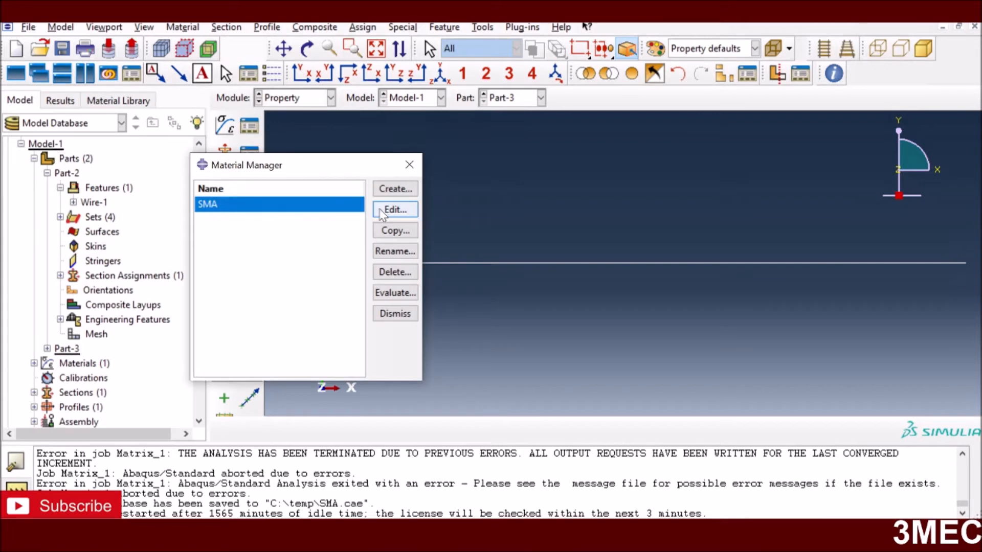
click(385, 210)
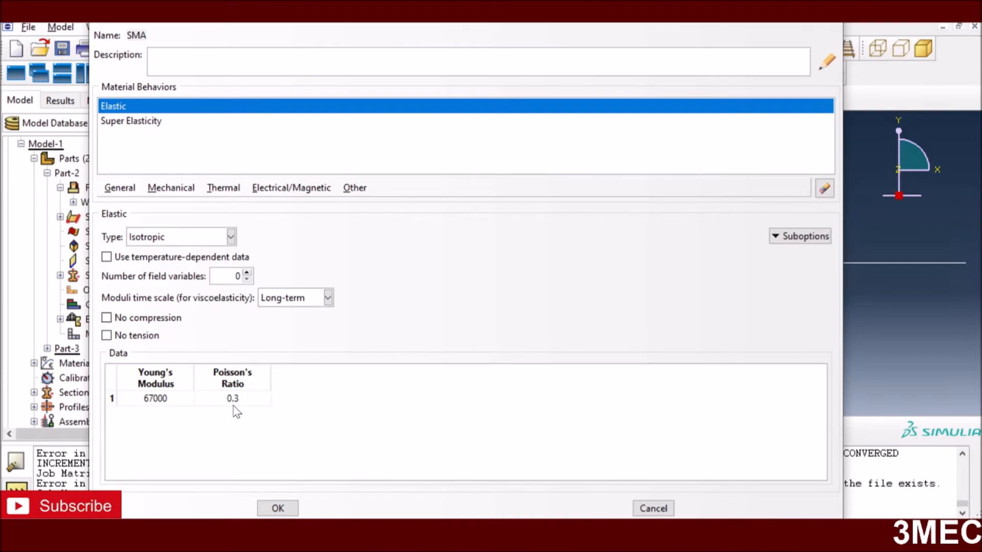
click(117, 123)
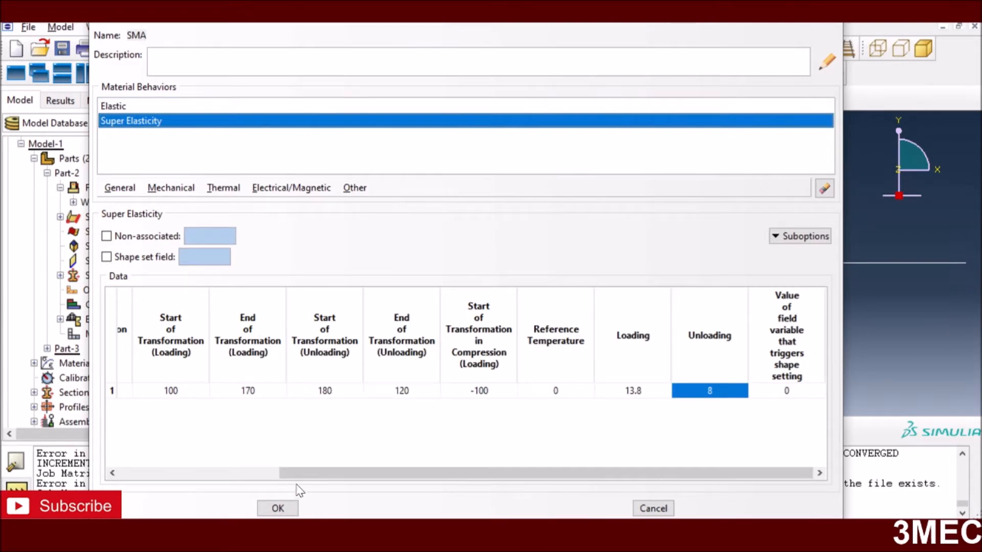
click(228, 470)
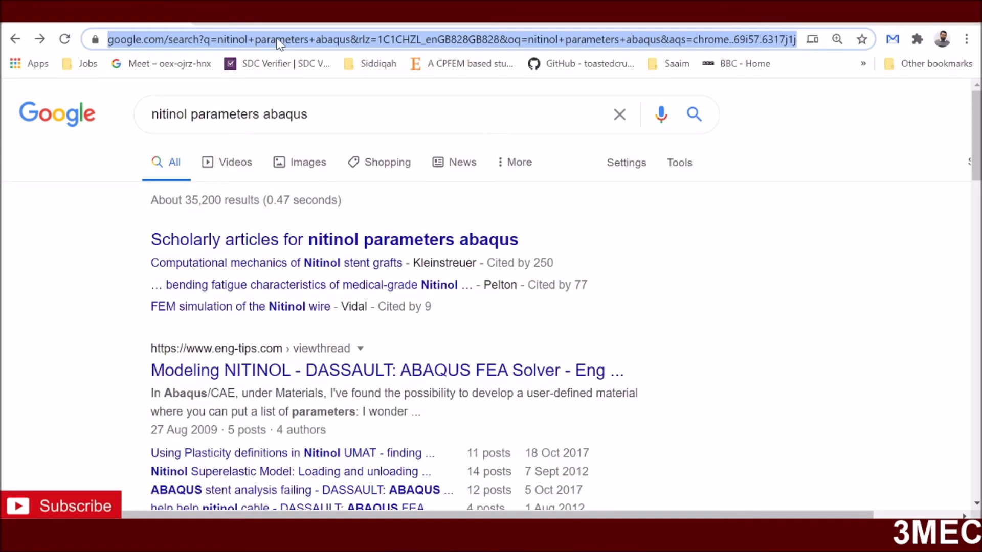
Search the web in the browser for "sma abaqus documentation"
text(sm)
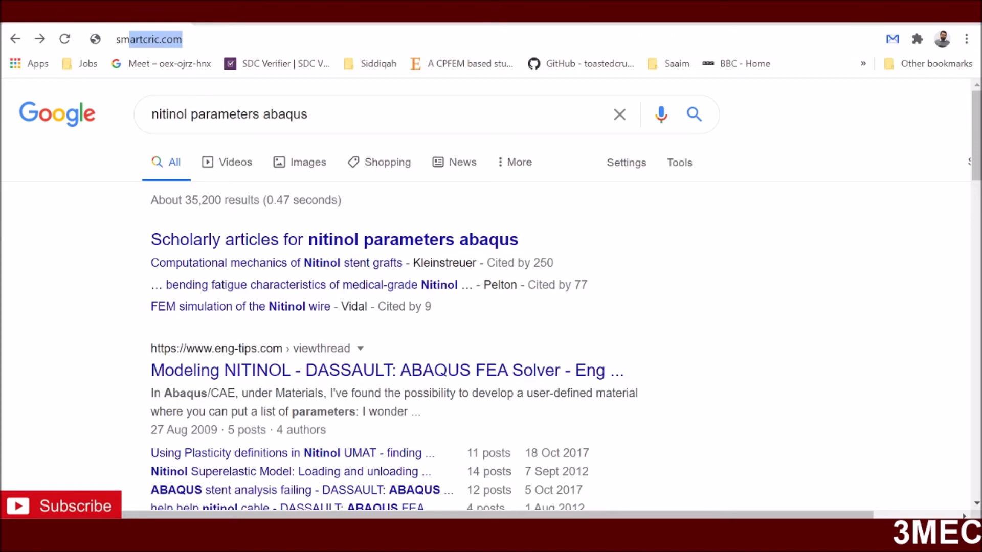
text(a)
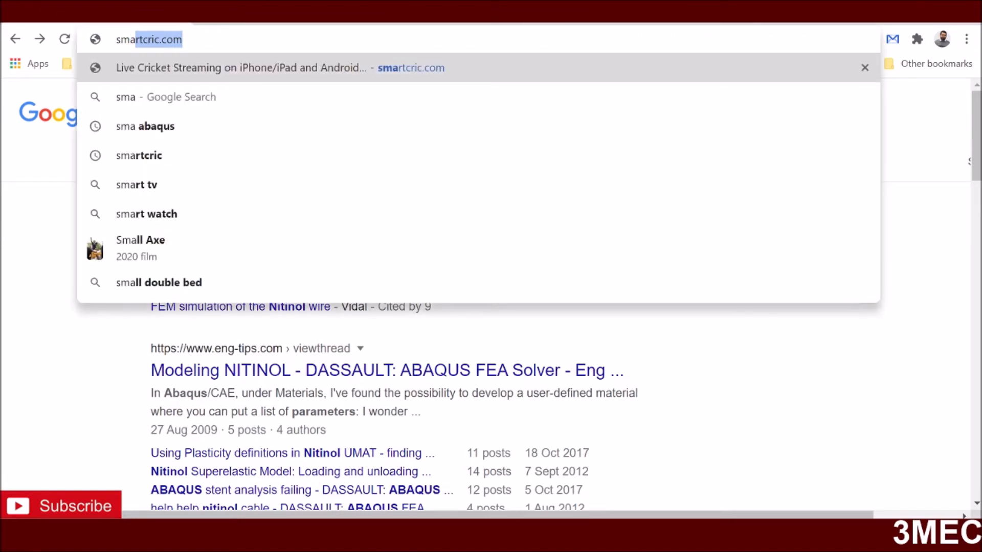
text( abaqus documentation)
key(Return)
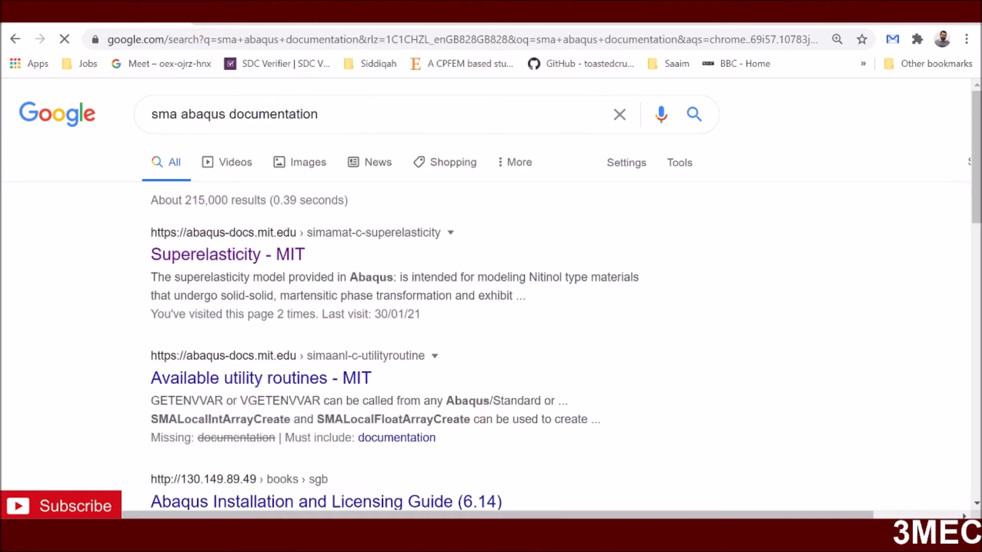
Open the MIT Superelasticity page and read the data lines in its linked *SUPERELASTIC keyword reference
click(247, 262)
scroll(492, 319, down, 3)
scroll(492, 319, up, 3)
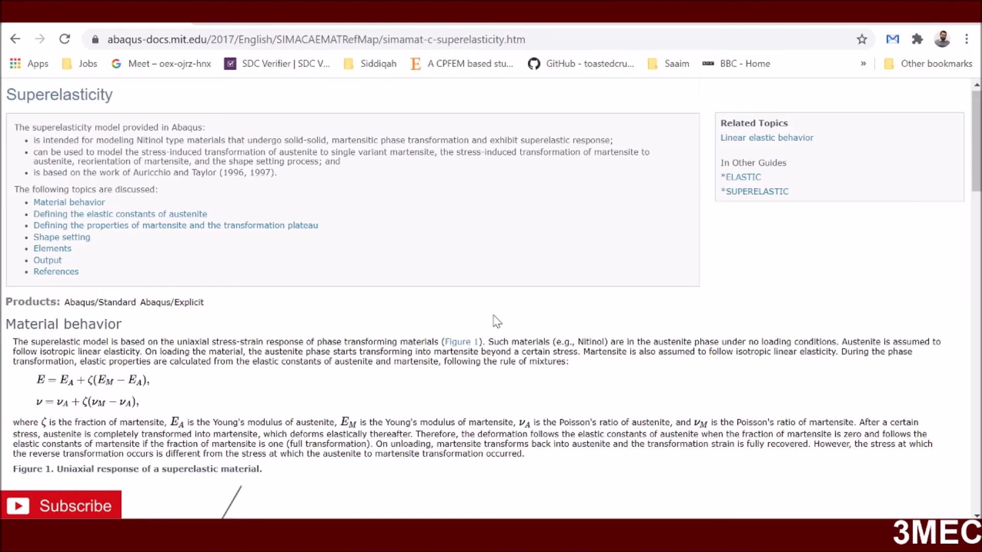
click(744, 191)
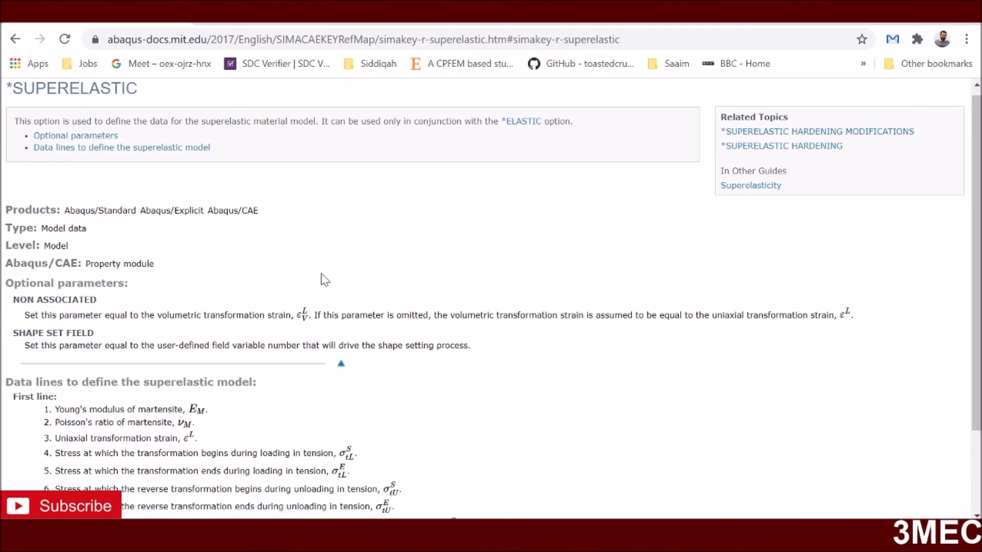
scroll(487, 311, down, 2)
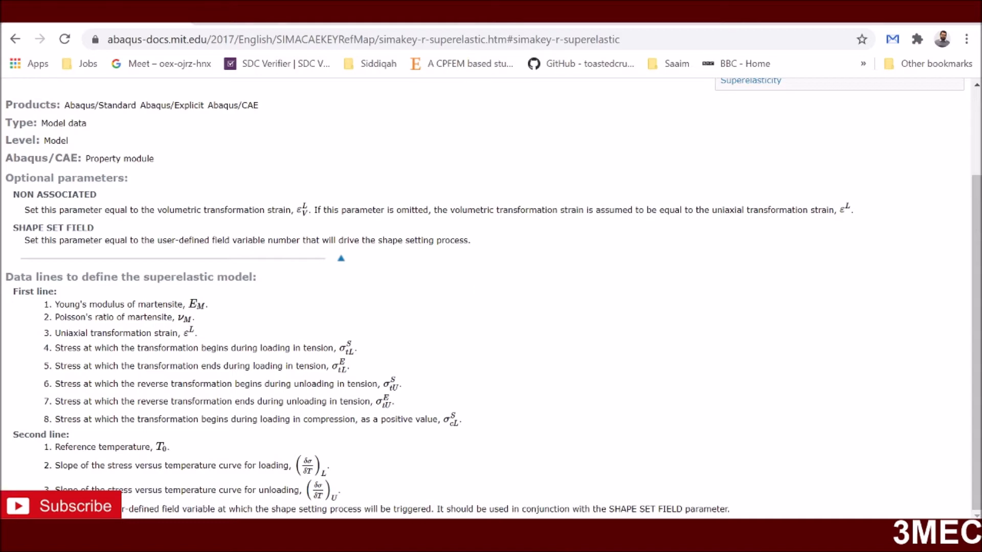
Switch back to Abaqus/CAE and compare the SMA material's superelastic parameters with the documented data lines
key(alt+Tab)
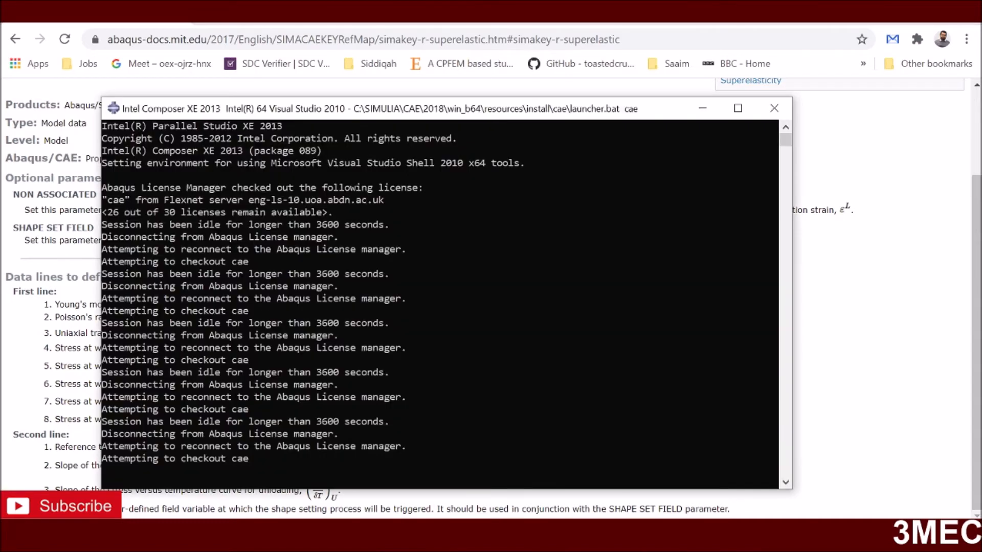
key(alt+Tab)
key(alt+Tab)
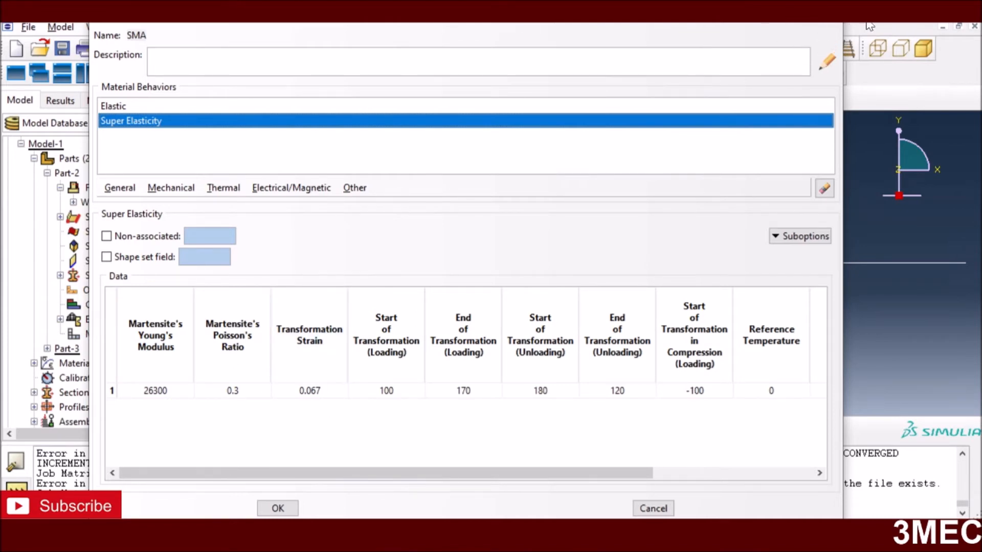
Return to the Superelasticity page in the browser and examine Figure 1, the uniaxial response of a superelastic material
key(alt+Tab)
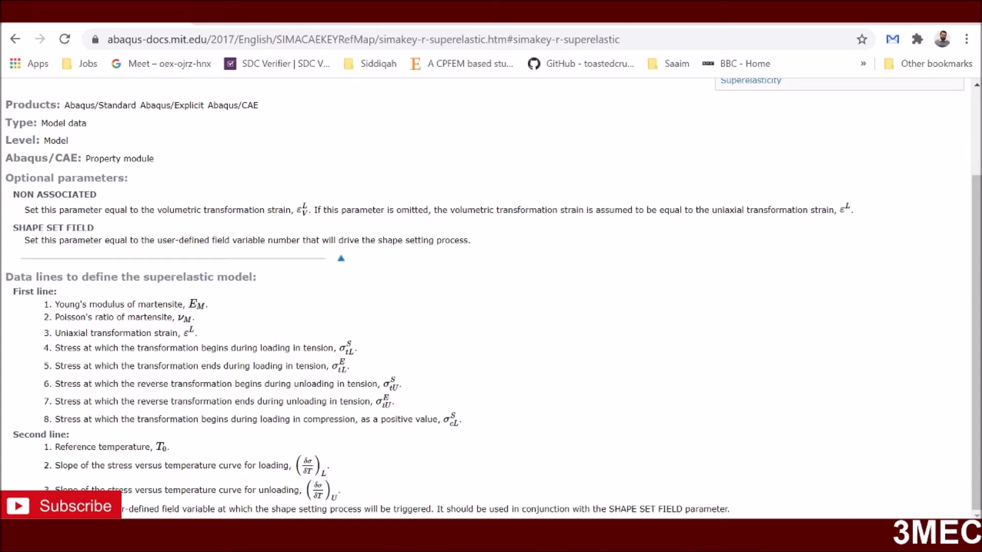
scroll(503, 287, up, 3)
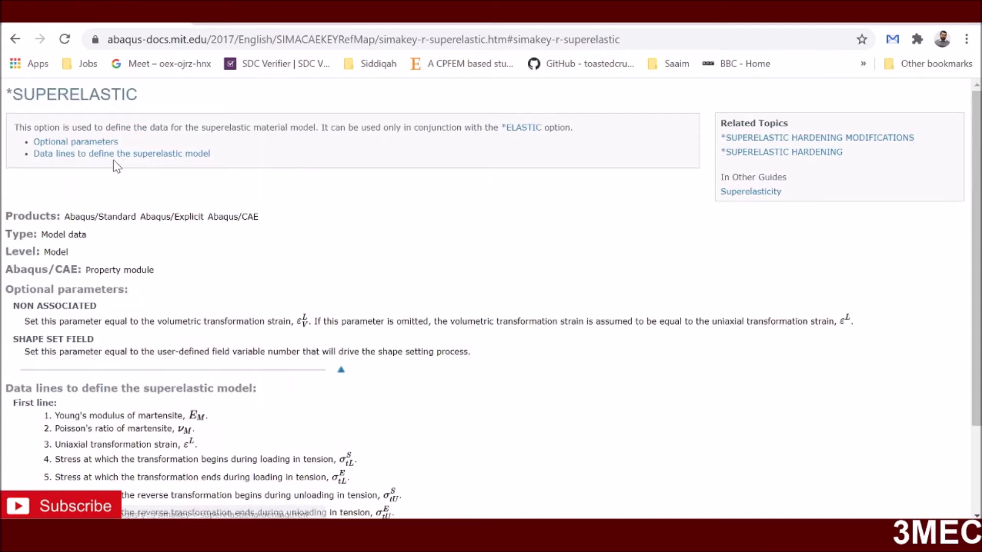
click(750, 191)
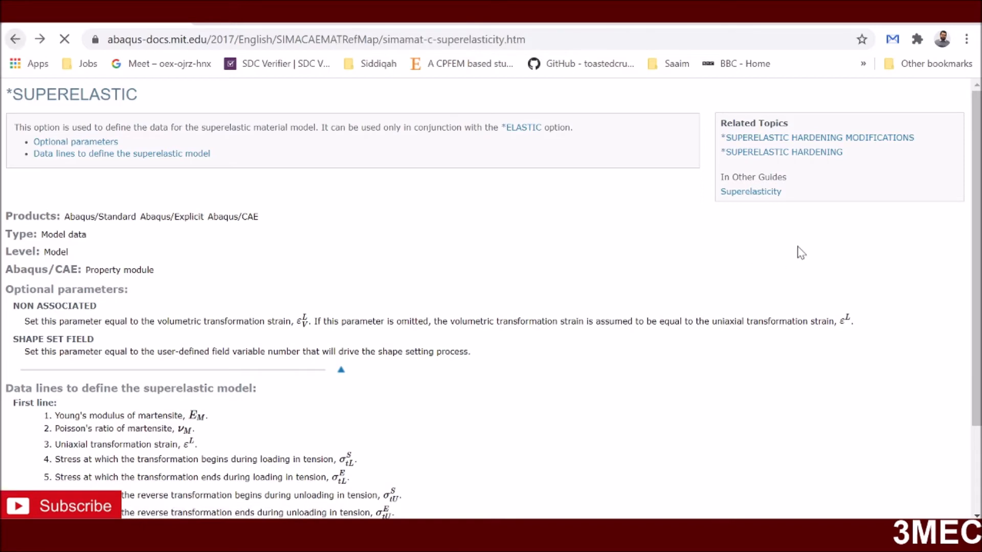
scroll(342, 387, down, 7)
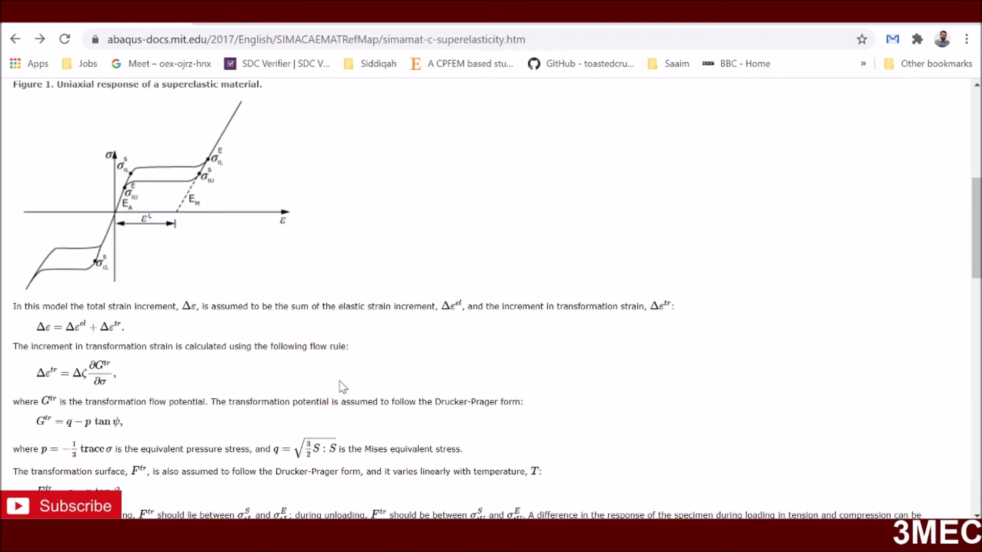
scroll(342, 387, down, 5)
scroll(348, 378, up, 7)
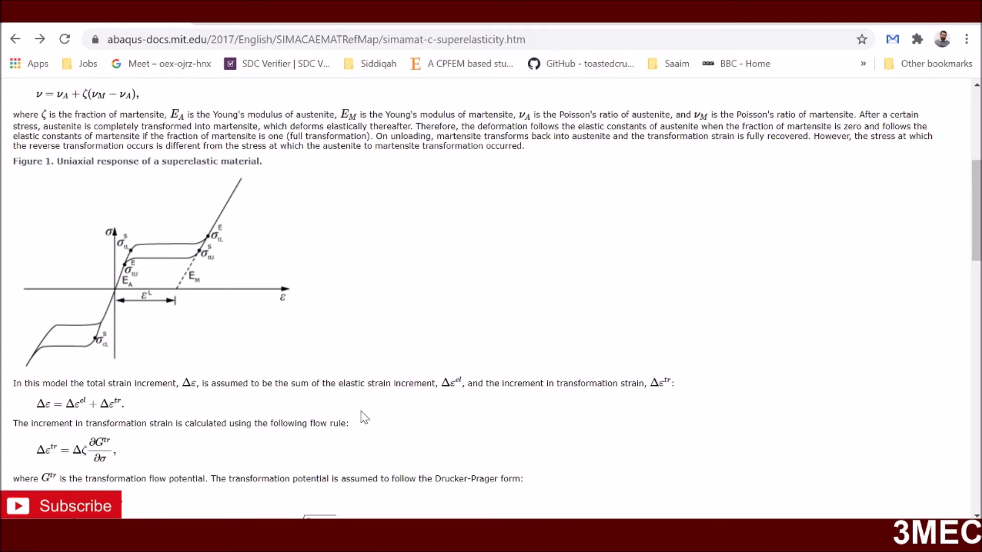
Switch to Abaqus/CAE, review the remaining superelastic columns through the shape-setting field variable, and cancel the material edit
key(alt+Tab)
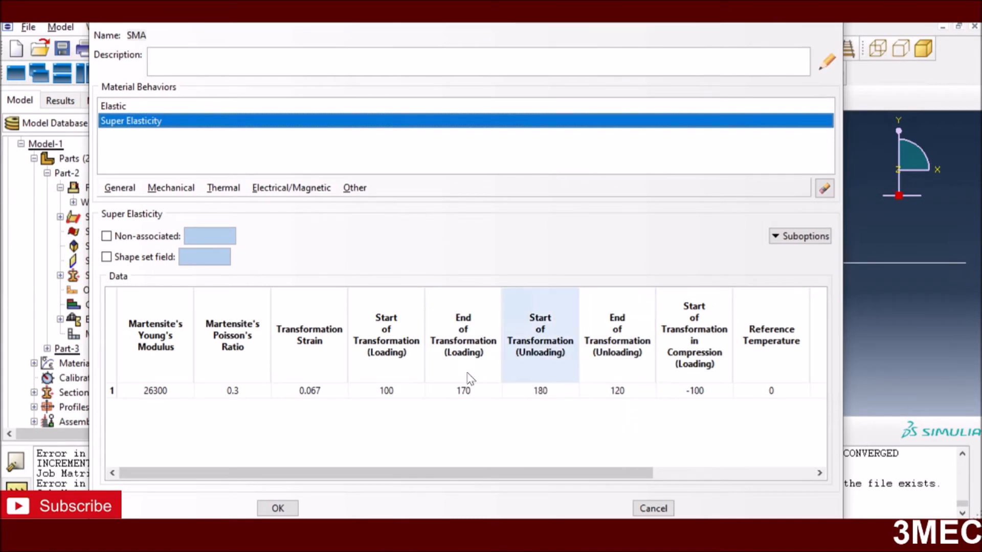
drag(606, 474, 697, 472)
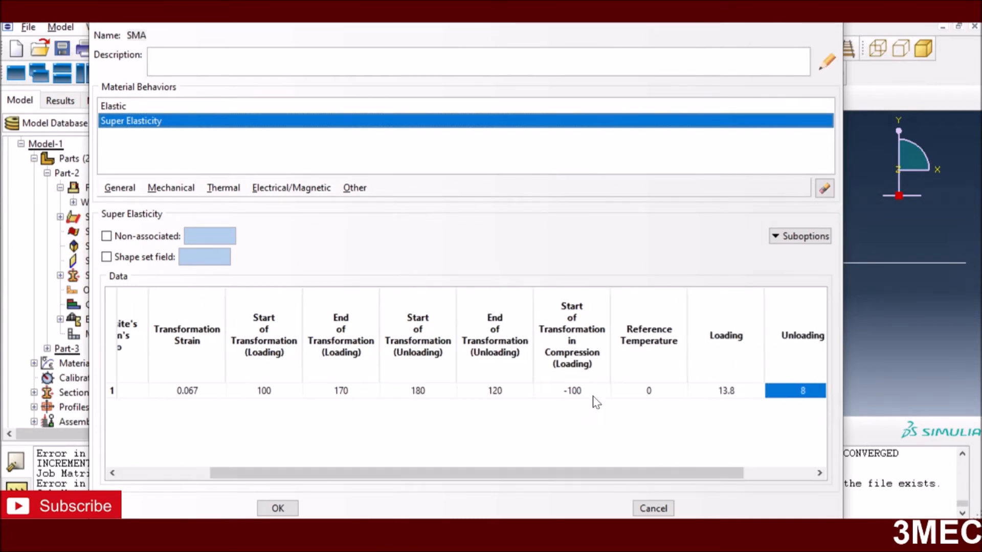
drag(704, 476, 808, 475)
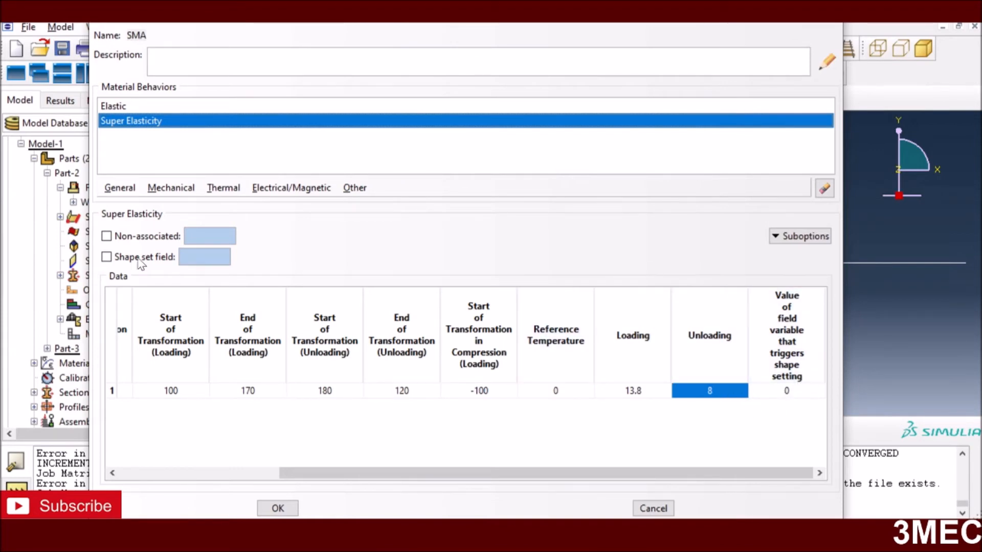
click(654, 508)
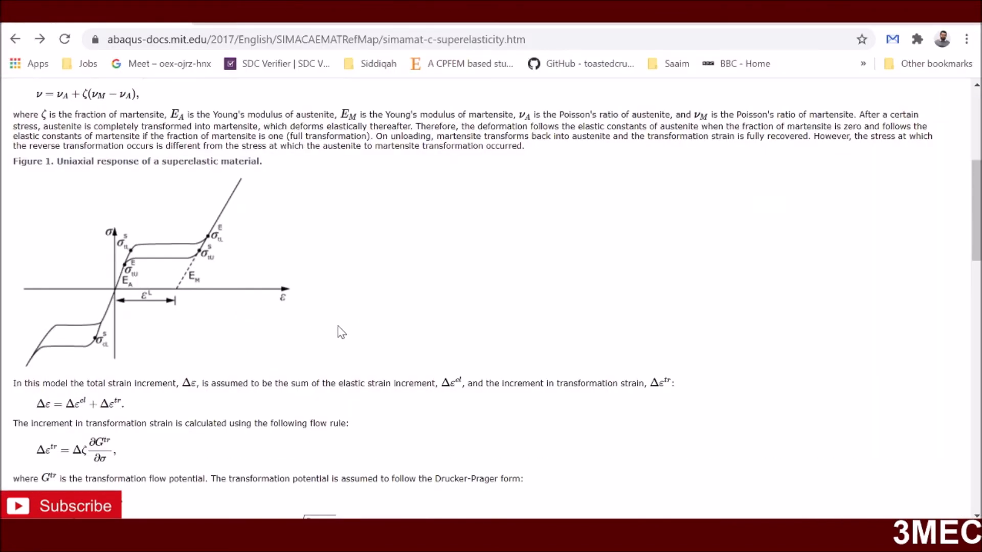
Read further through the Superelasticity documentation, and close the Material Manager in Abaqus/CAE
scroll(341, 332, down, 3)
scroll(234, 377, down, 10)
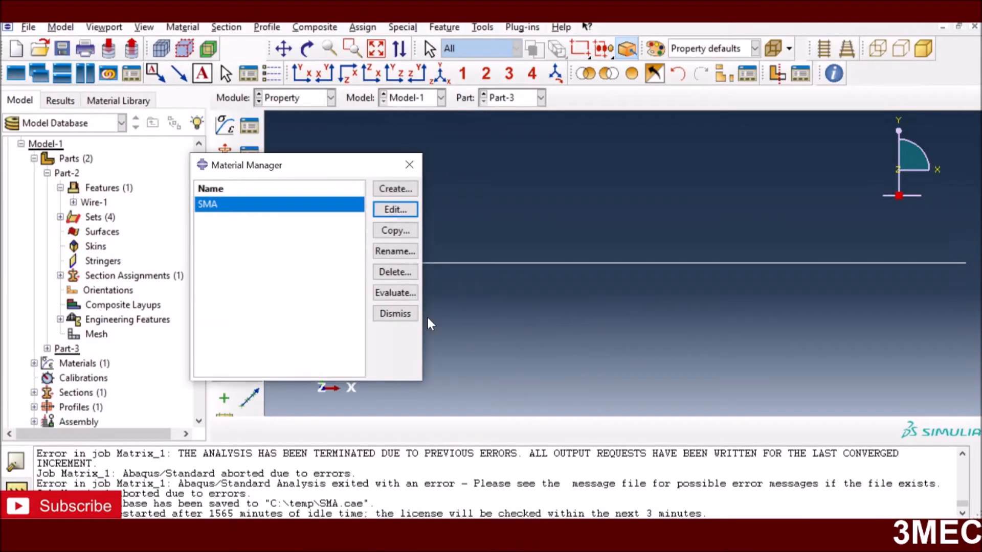
click(395, 313)
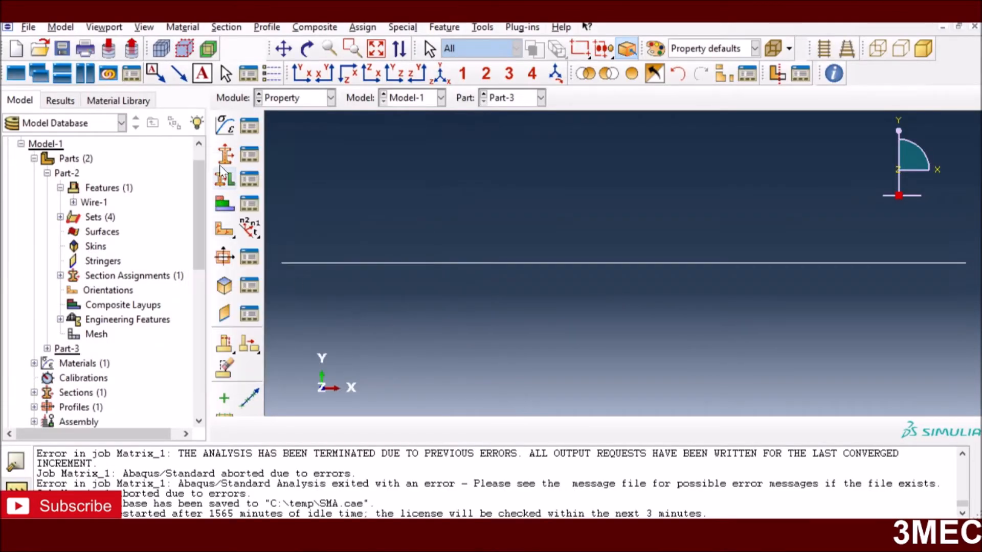
Try out creating a beam-category truss section with material SMA, discard it without saving, and close the Section Manager
click(249, 154)
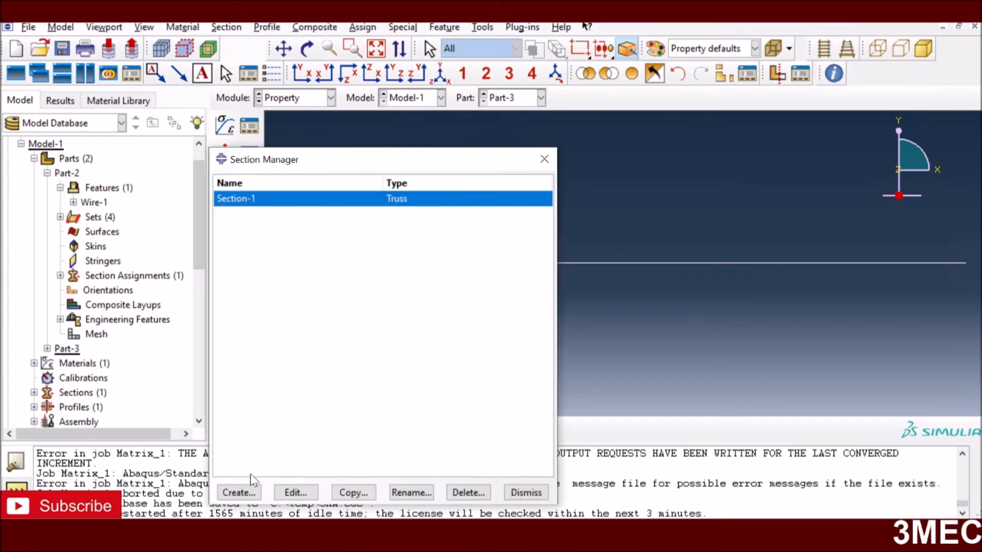
click(231, 493)
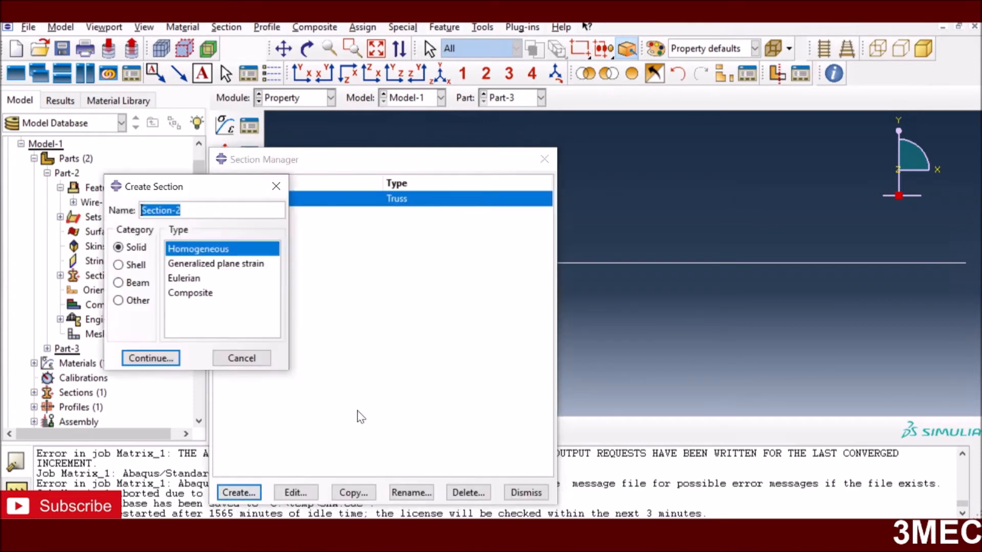
click(122, 282)
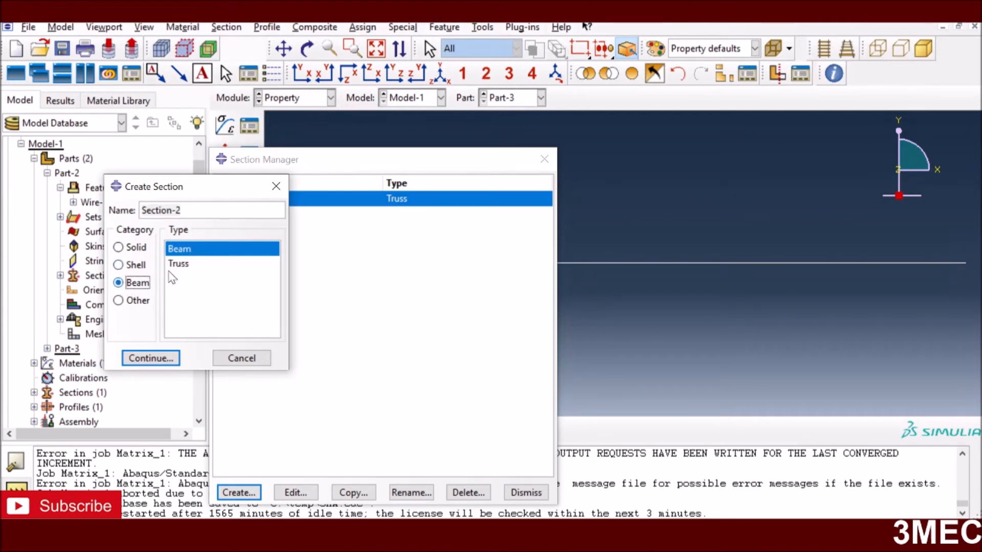
click(181, 265)
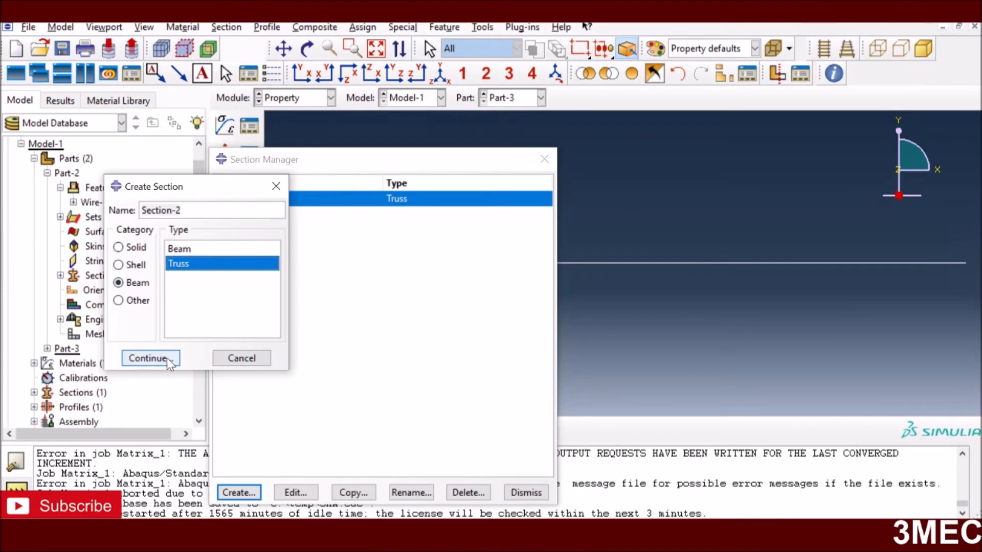
click(149, 359)
click(900, 353)
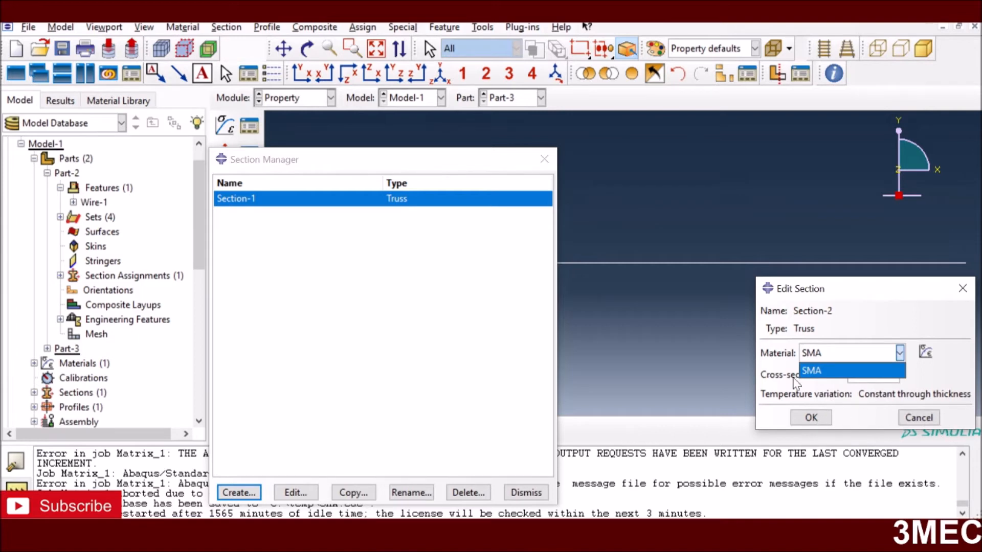
click(793, 381)
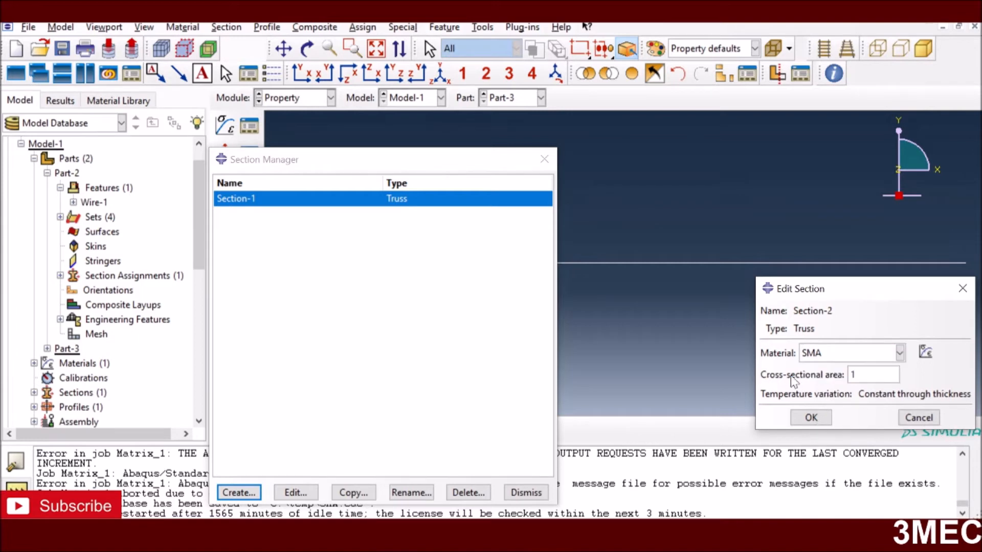
click(919, 417)
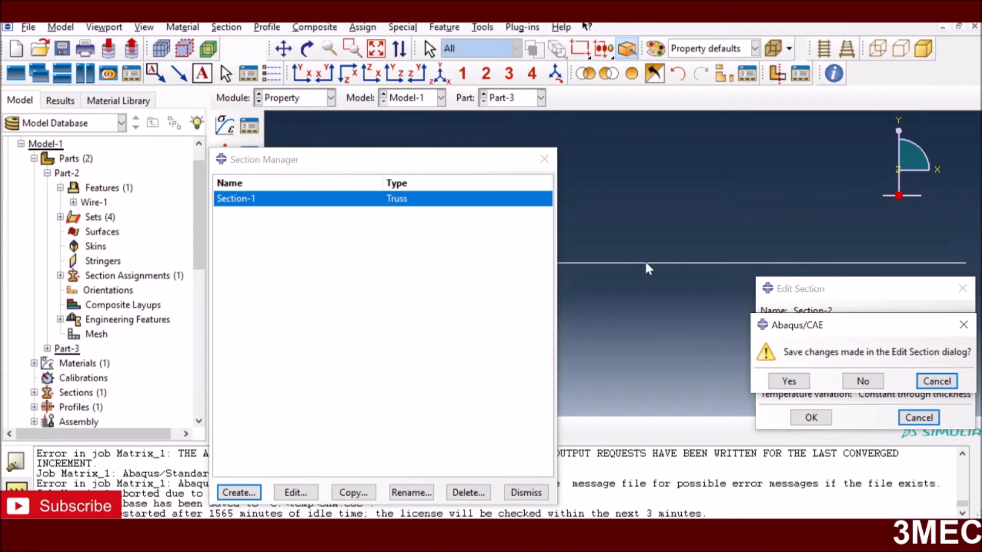
click(862, 381)
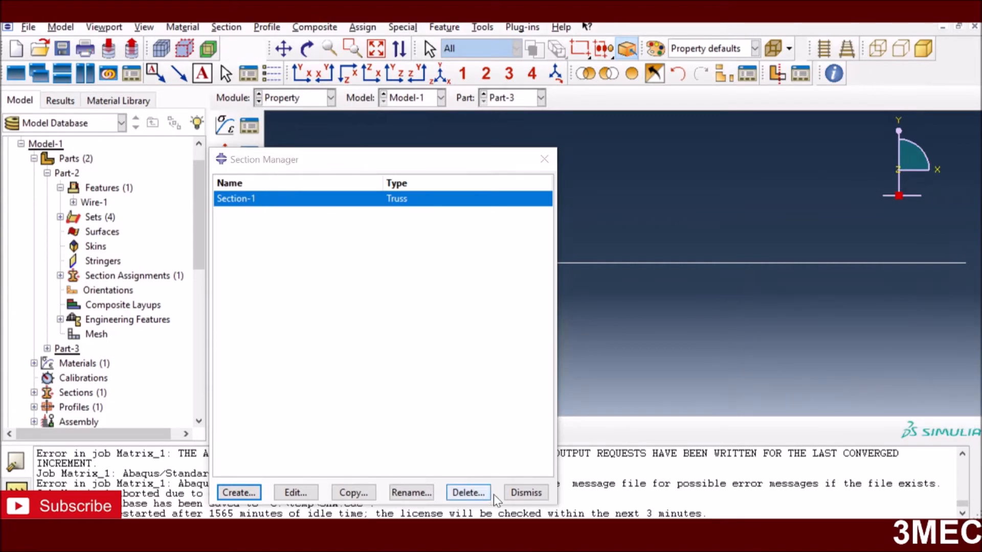
click(526, 493)
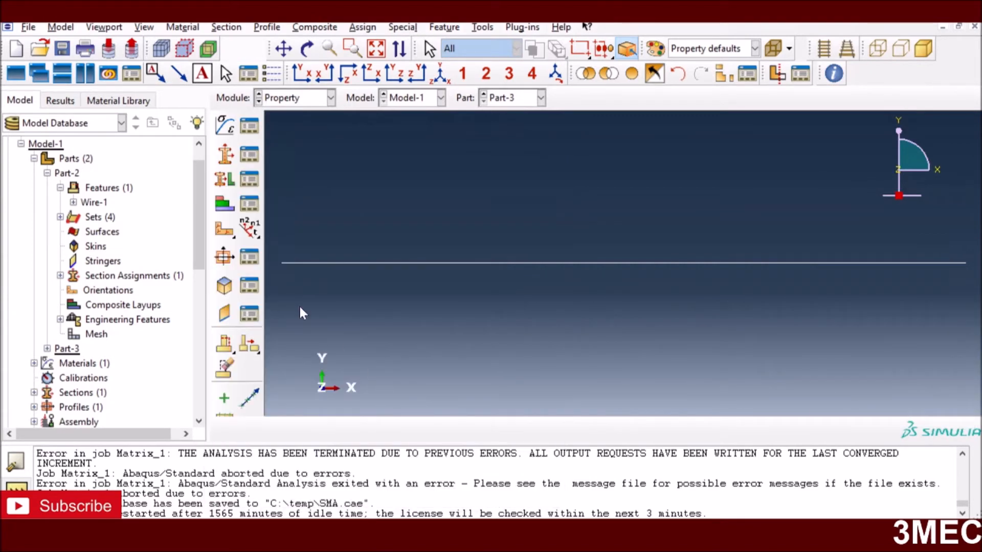
click(223, 180)
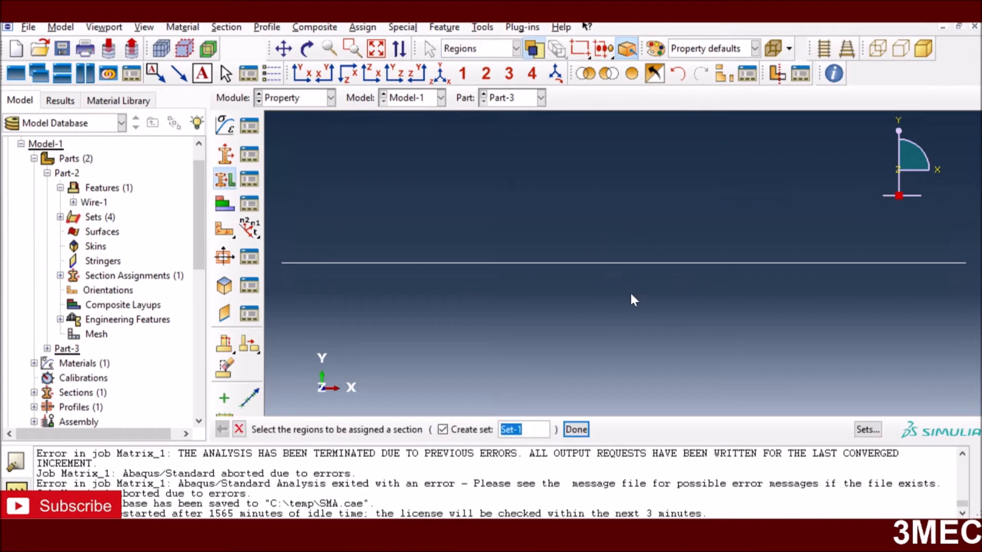
click(238, 429)
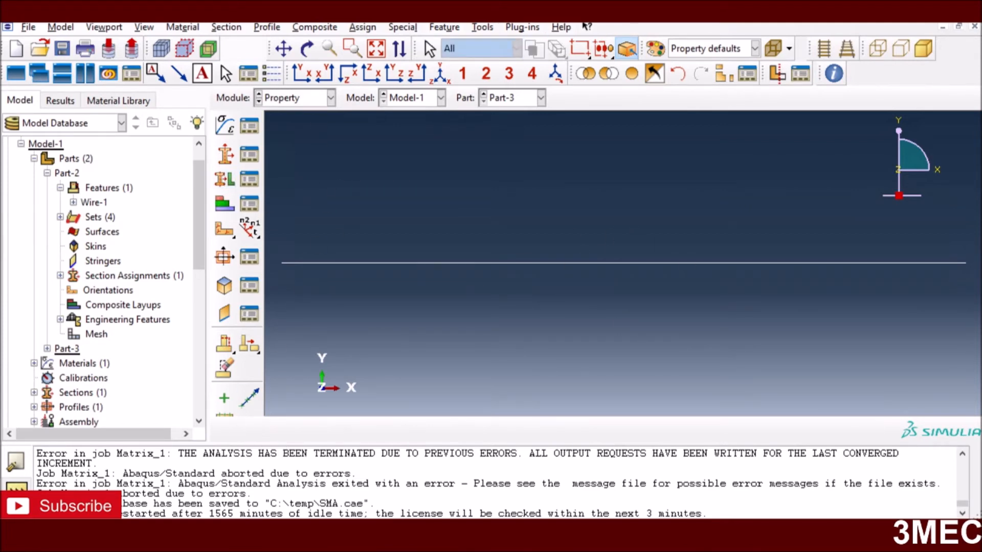
click(331, 97)
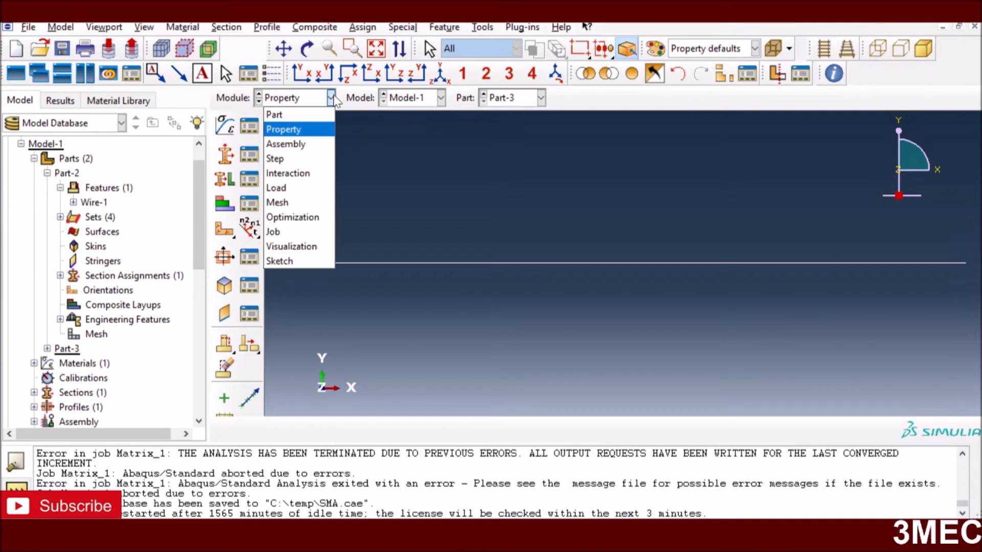
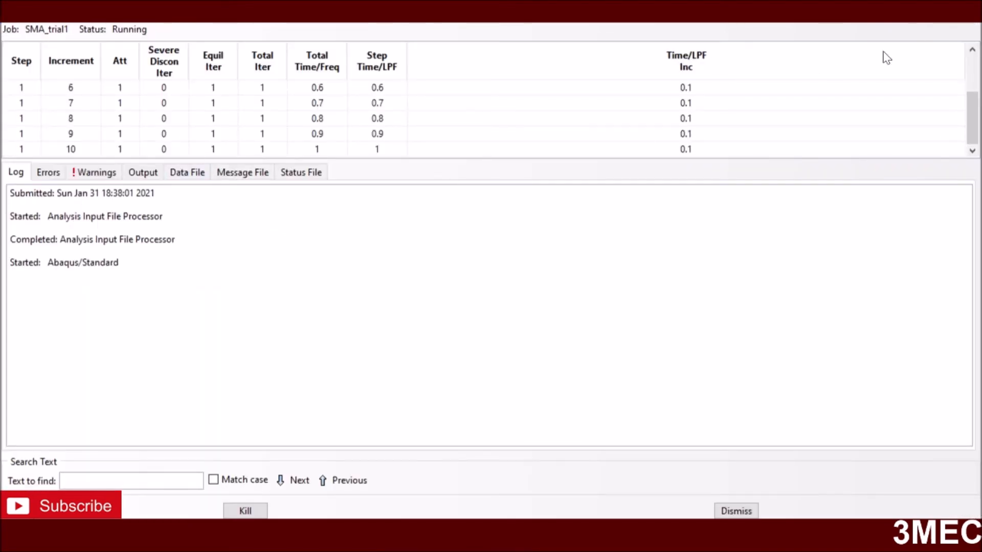
Close the job monitor, open the results of job SMA_trial1, and plot the stress contours on the wire
click(968, 10)
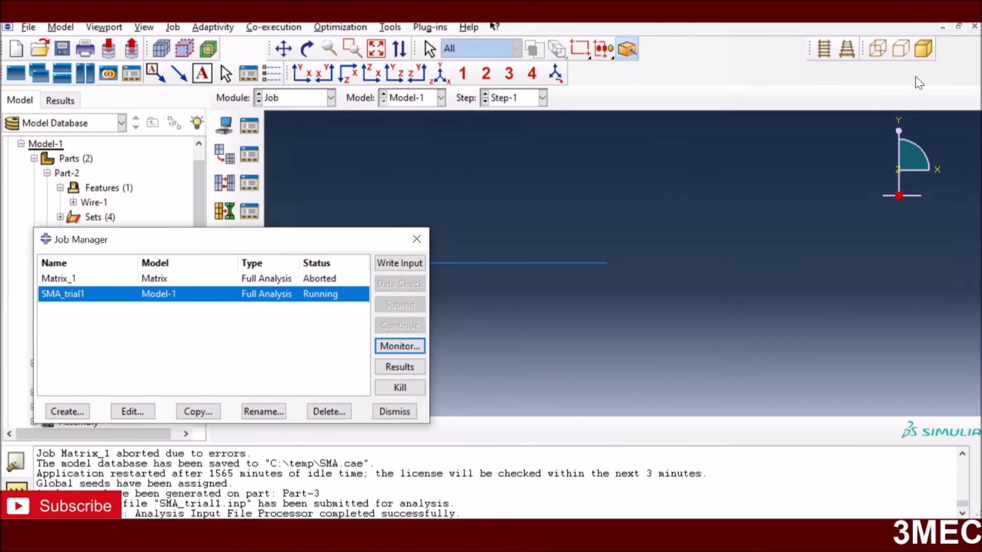
click(401, 368)
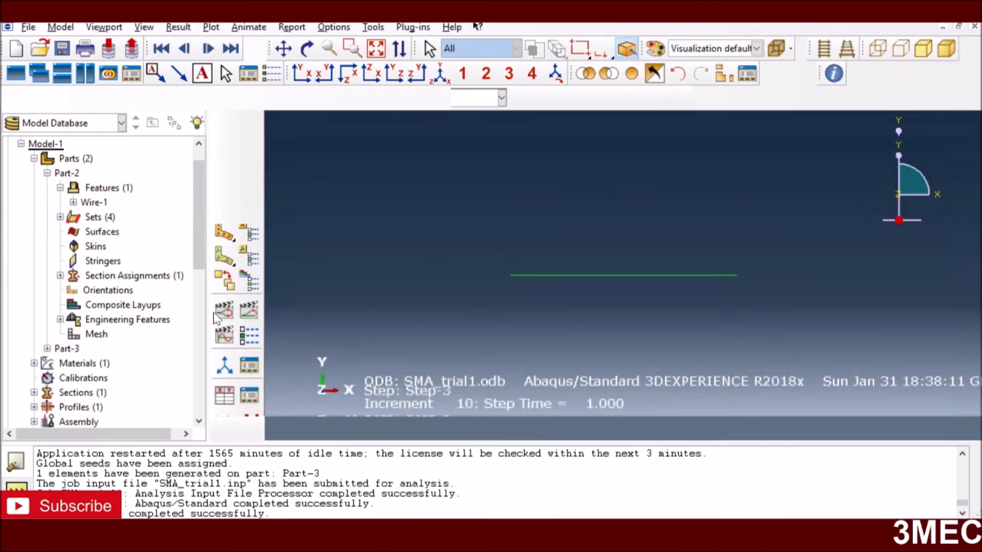
click(224, 235)
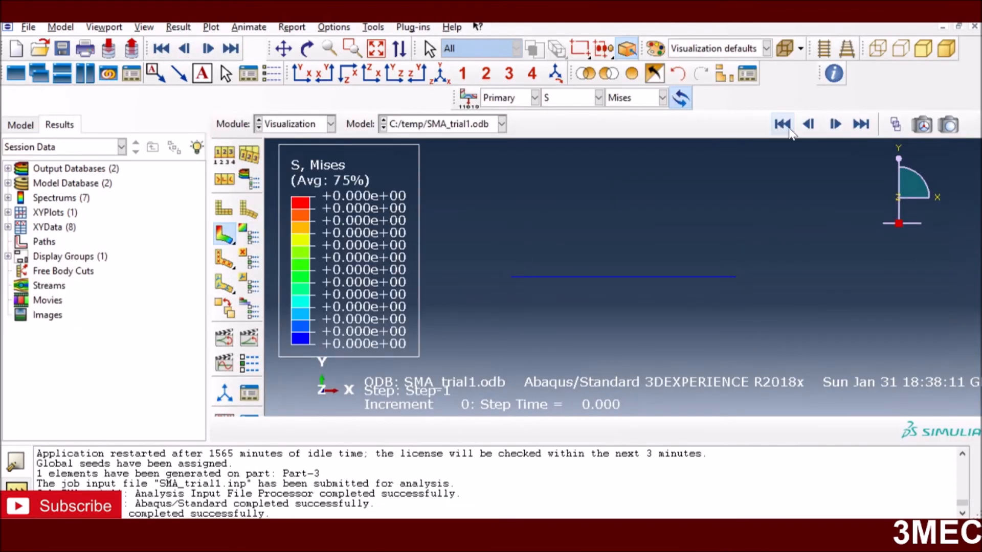
Advance through the result frames from the start of Step-1 into Step-2 and examine the Mises stress in the wire
click(834, 124)
click(835, 124)
click(835, 124)
click(834, 124)
click(835, 124)
click(835, 124)
click(834, 124)
click(835, 124)
click(834, 124)
click(835, 125)
click(835, 124)
click(835, 124)
click(834, 124)
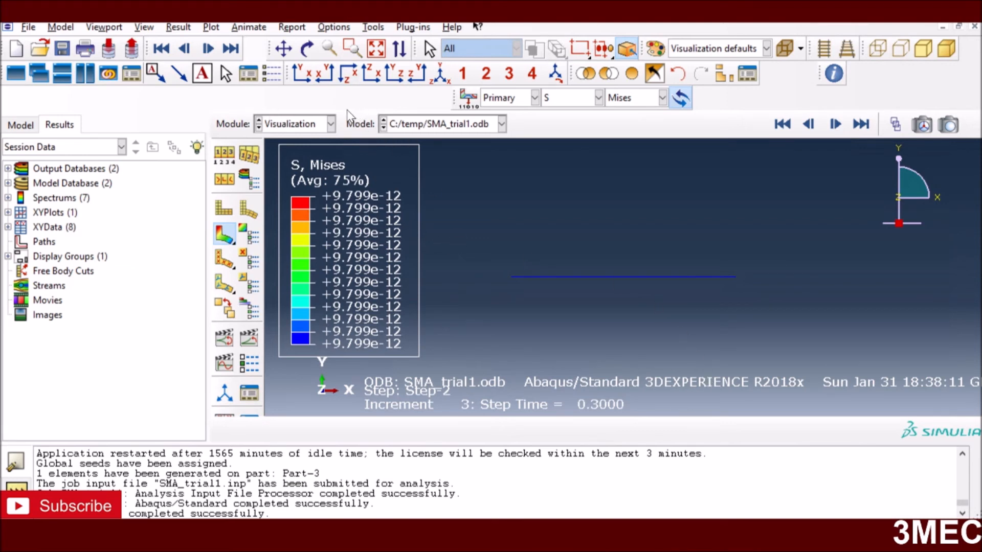
Extract the LE11 strain and S11 stress of element 1 in PART-1-1 from the ODB field output and save them as XY data
click(381, 31)
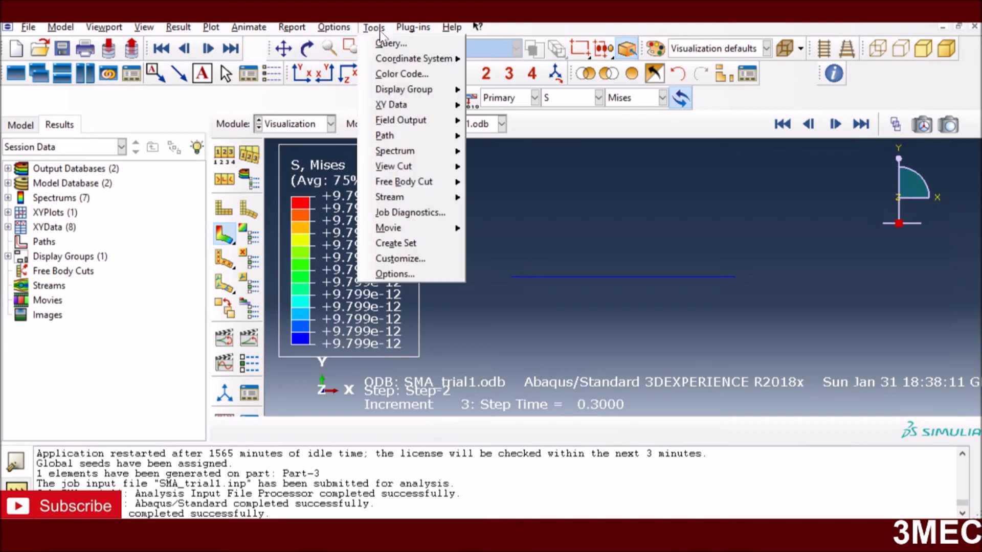
mouse_move(429, 107)
click(504, 106)
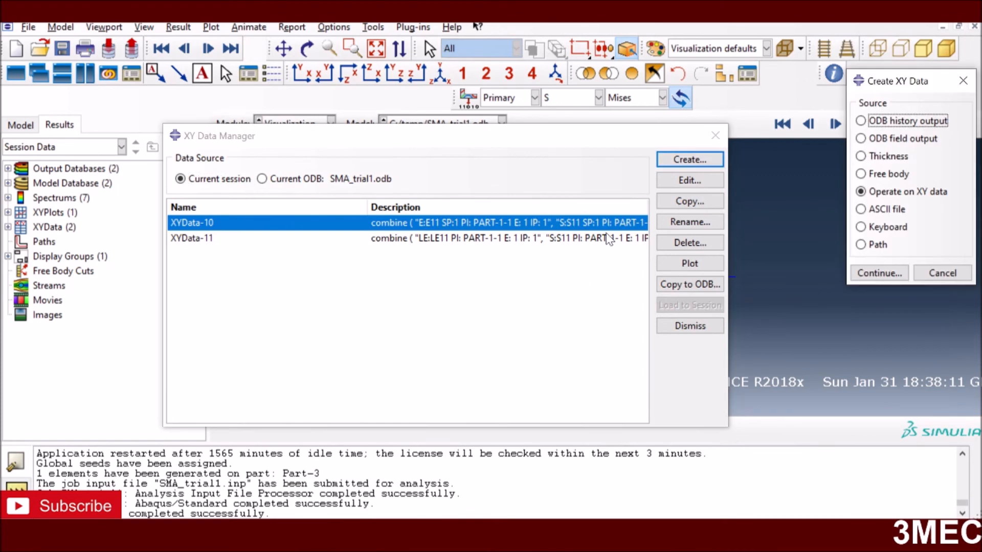
click(902, 138)
click(883, 279)
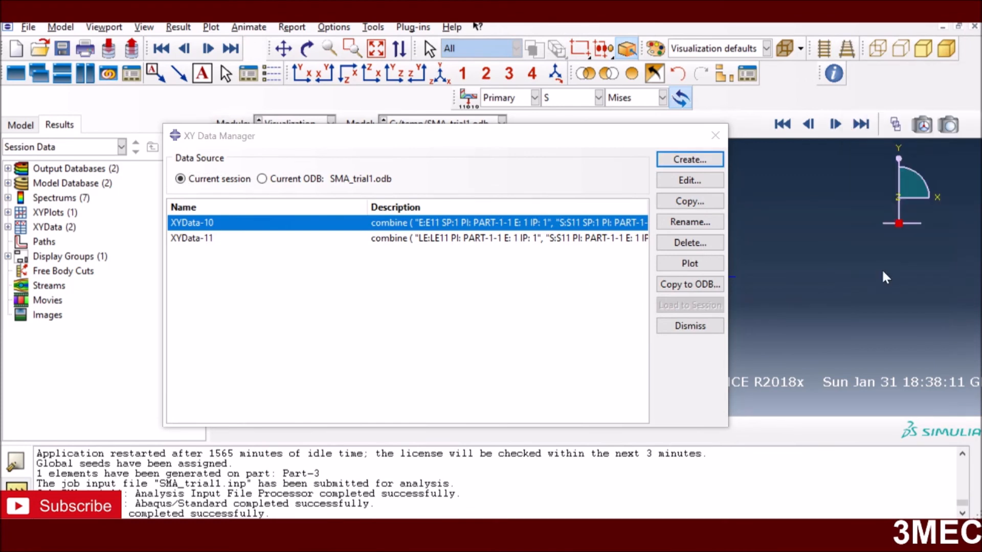
click(741, 191)
click(726, 265)
click(854, 268)
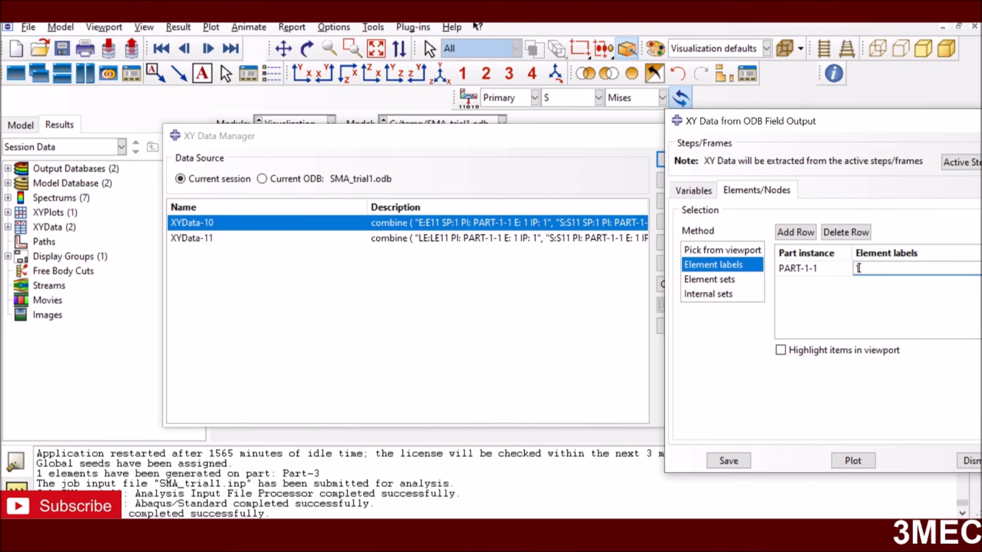
click(730, 464)
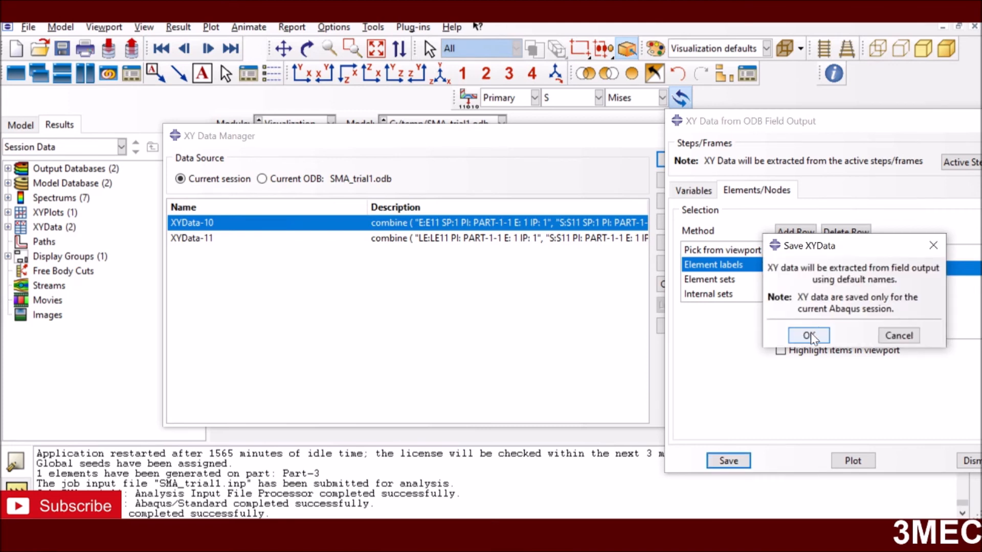
click(813, 335)
click(968, 460)
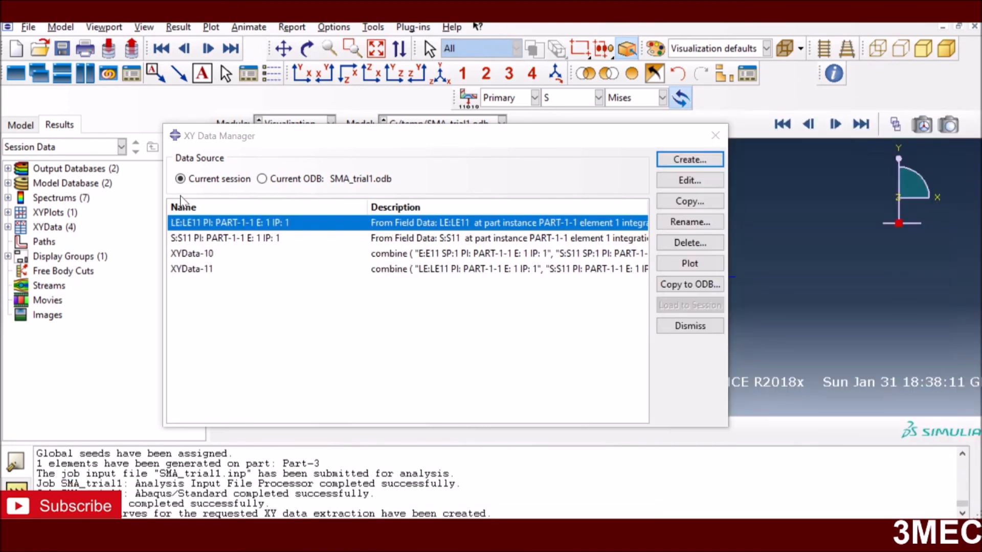
Build an XY data operation that uses combine on the LE11 strain and S11 stress data of element 1
click(680, 160)
click(910, 193)
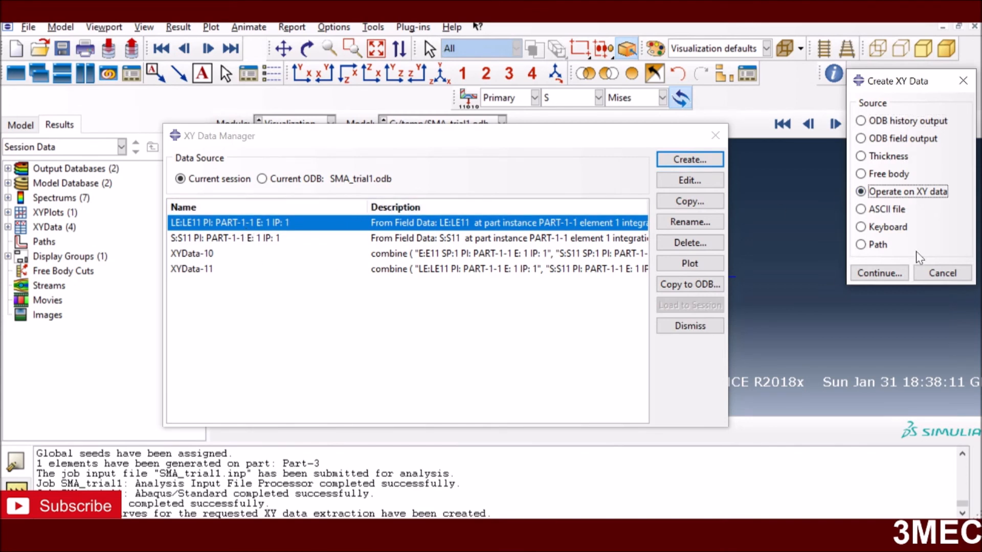
click(869, 270)
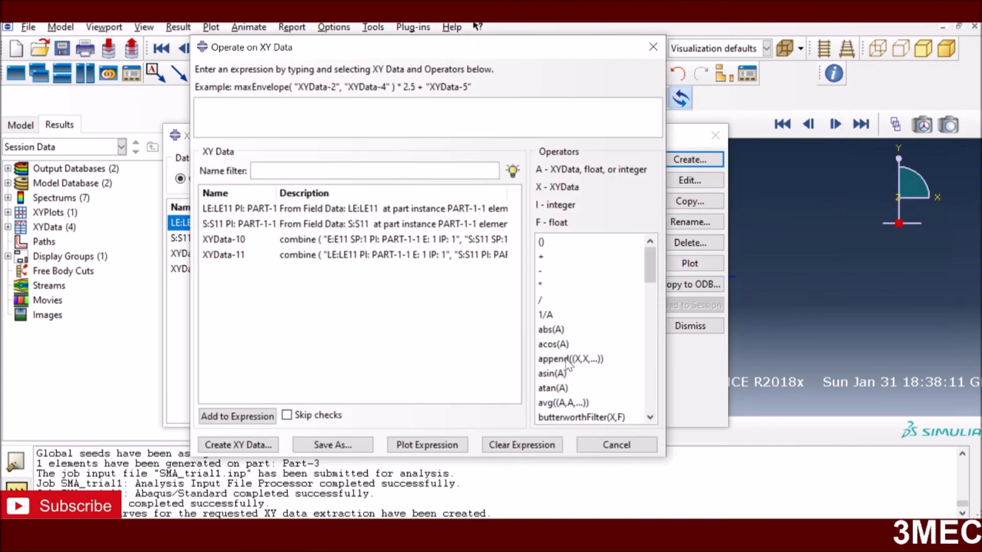
scroll(569, 367, down, 2)
click(565, 373)
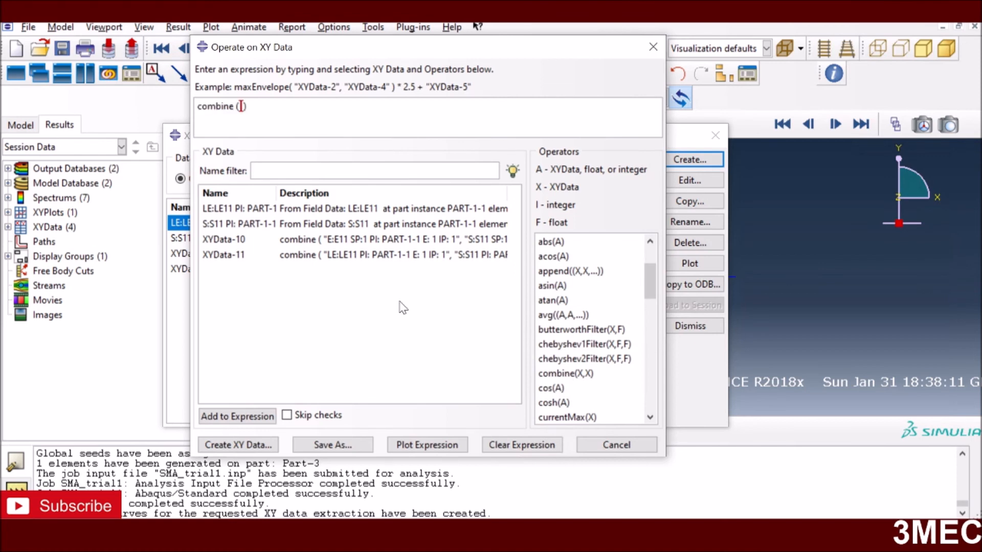
click(258, 215)
double_click(258, 216)
double_click(253, 225)
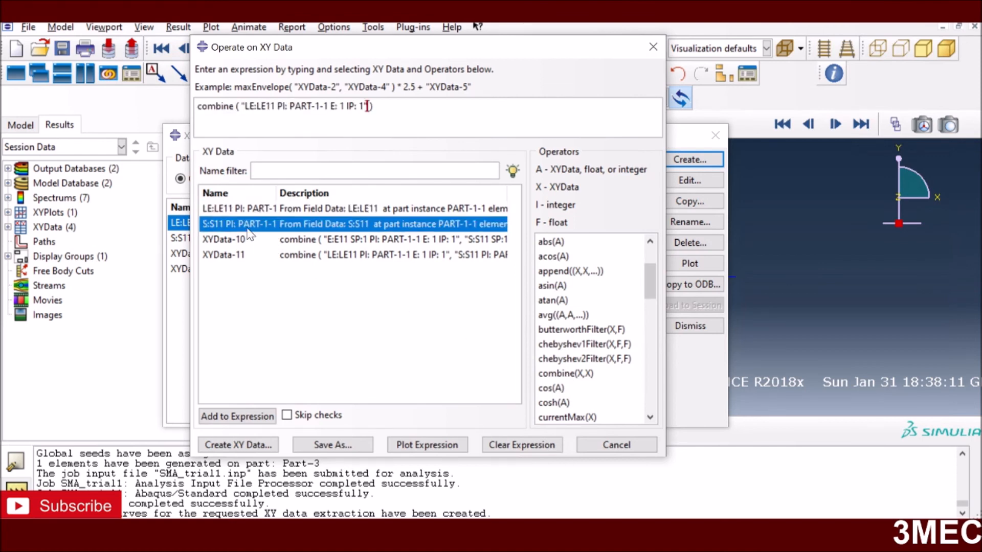
Save the combined data under the default name, plot it as a stress-strain curve, and close the XY Data Manager
click(339, 447)
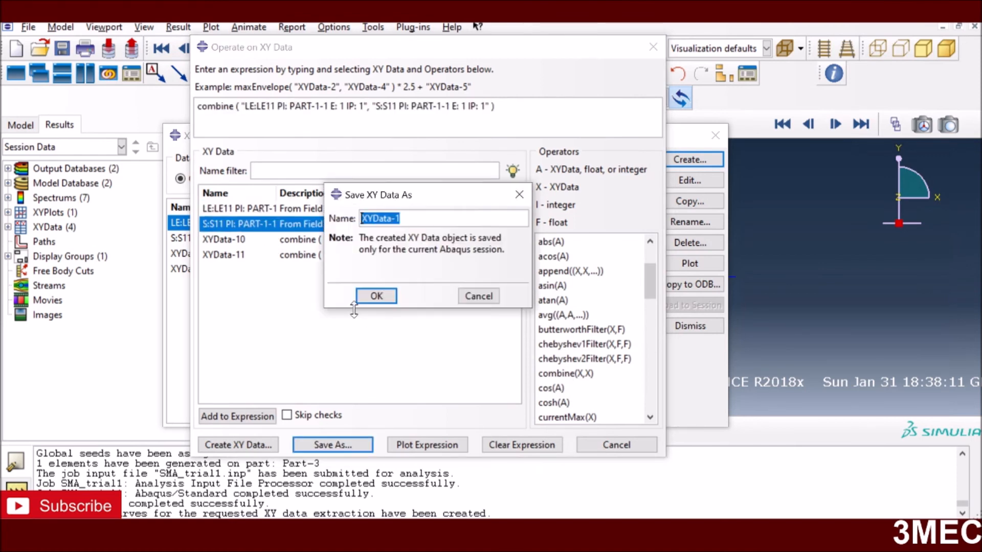
click(375, 296)
click(616, 444)
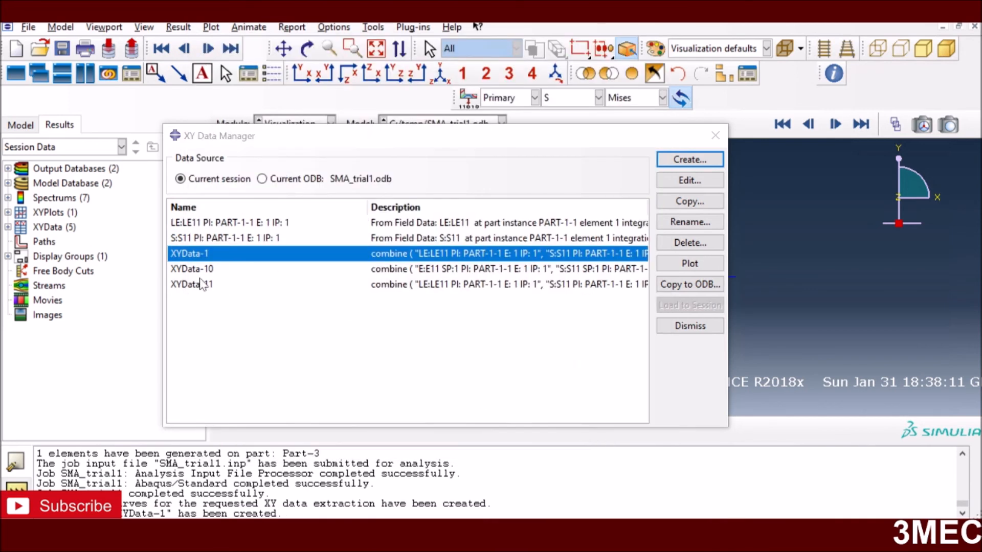
click(689, 263)
click(690, 326)
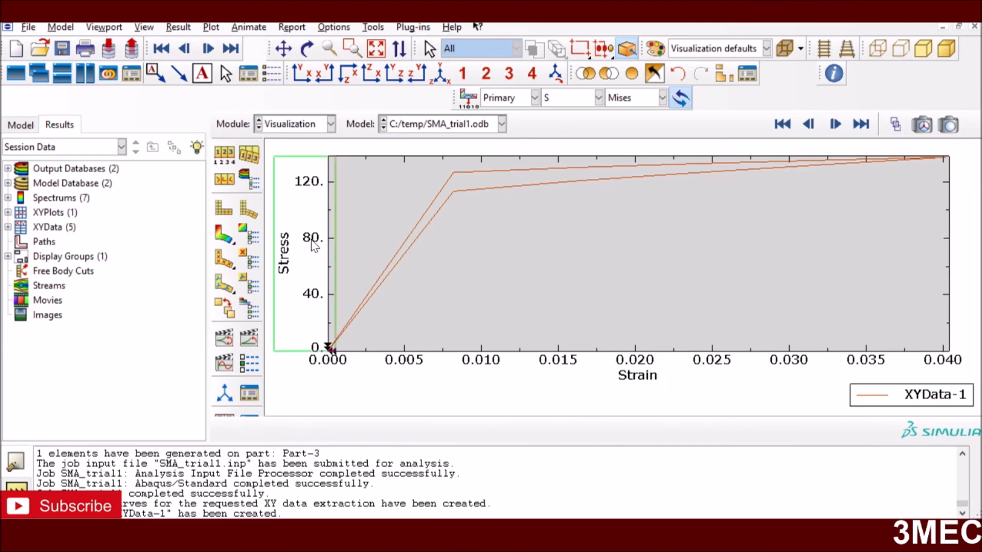
In the Load module, set the U1 displacement of boundary condition BC-2 in Step-1 to 0.5 and close the Boundary Condition Manager
click(331, 124)
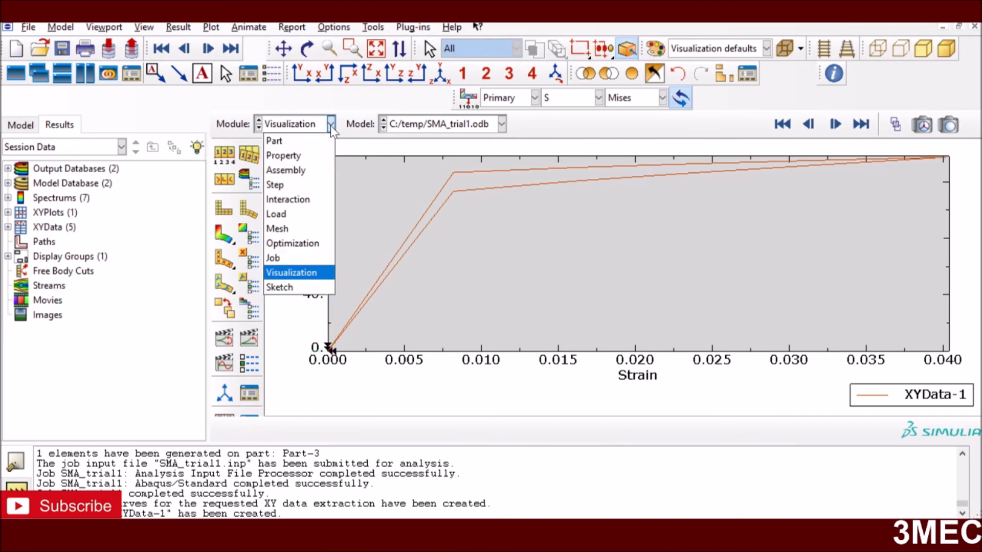
click(289, 214)
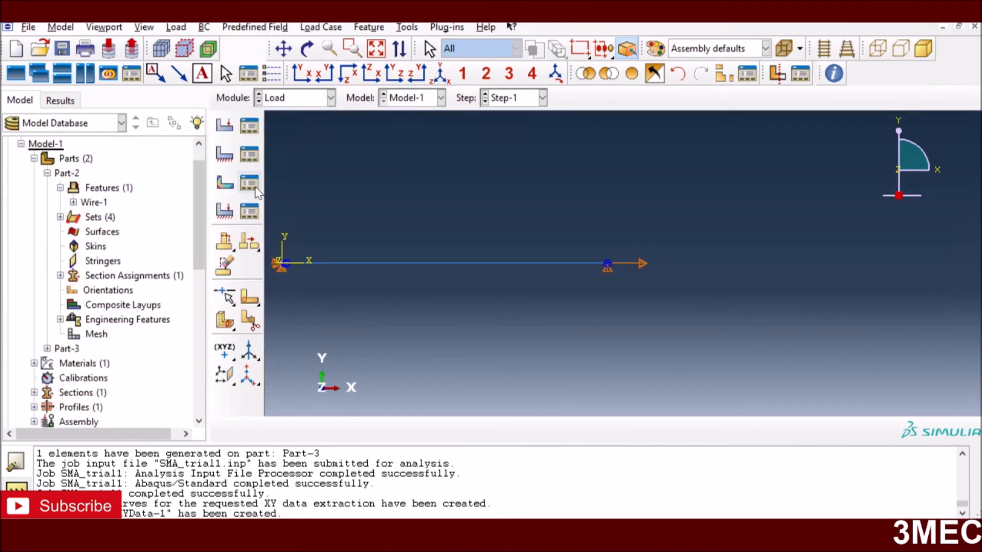
click(246, 160)
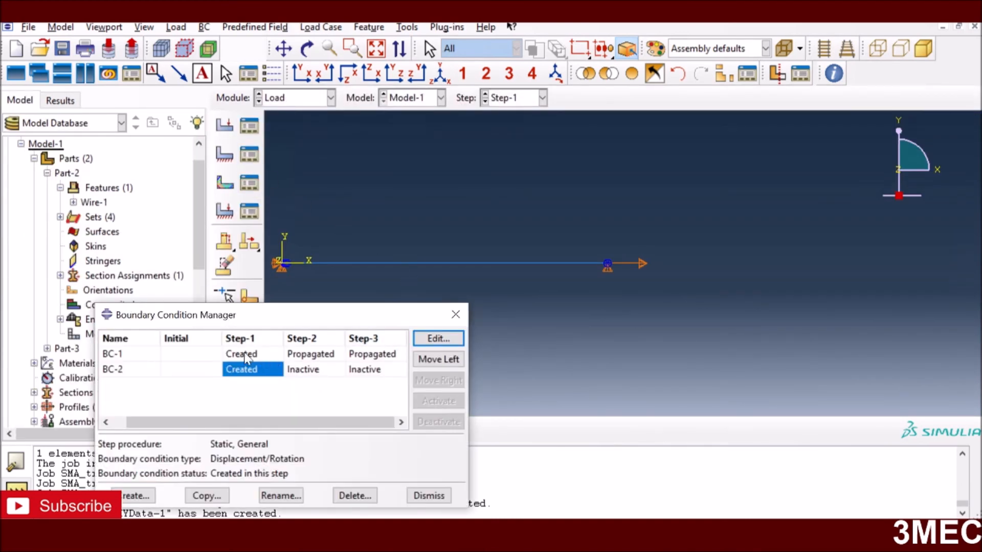
click(417, 344)
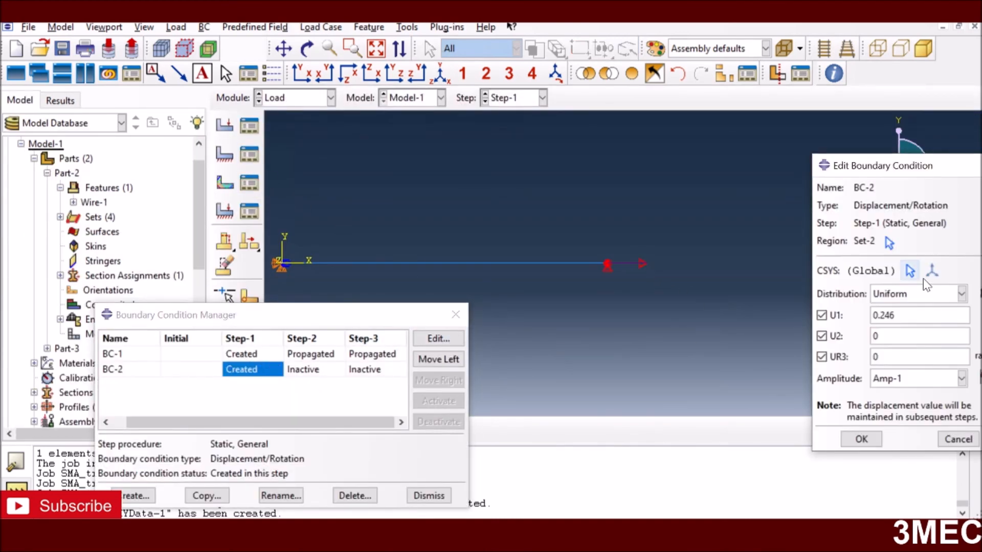
drag(878, 315, 893, 314)
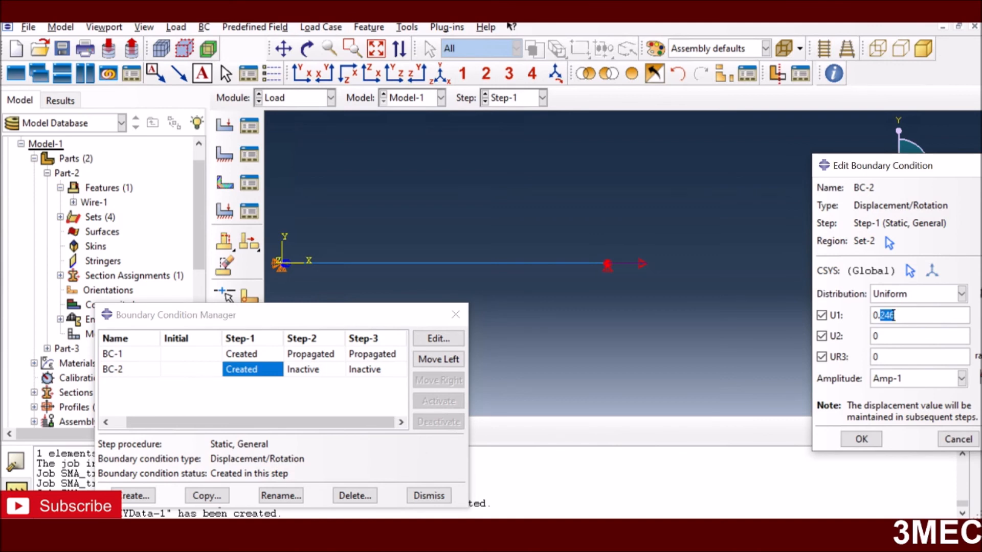
text(5)
click(861, 439)
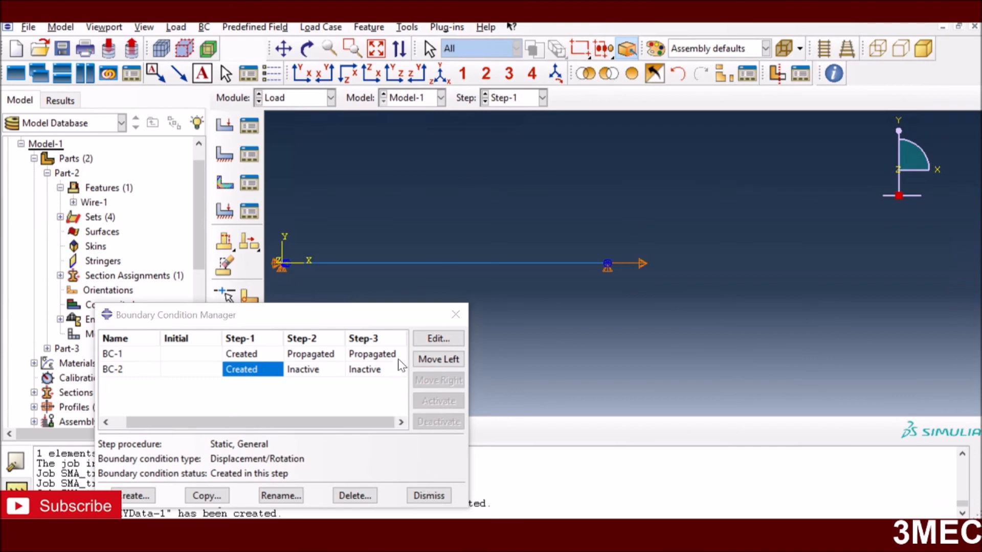
click(430, 495)
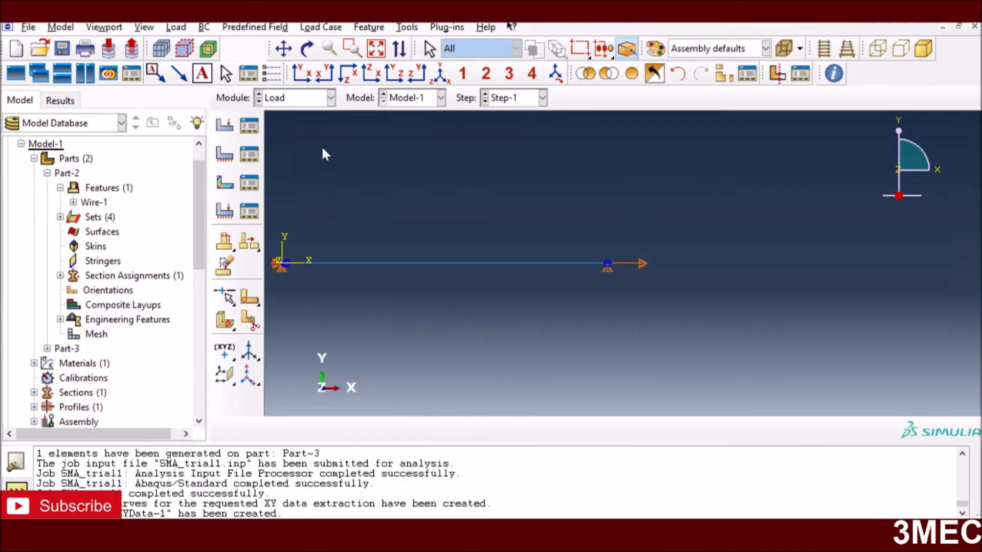
Resubmit job SMA_trial1 for analysis, overwriting its earlier job files, and open its results once the run has finished
click(331, 97)
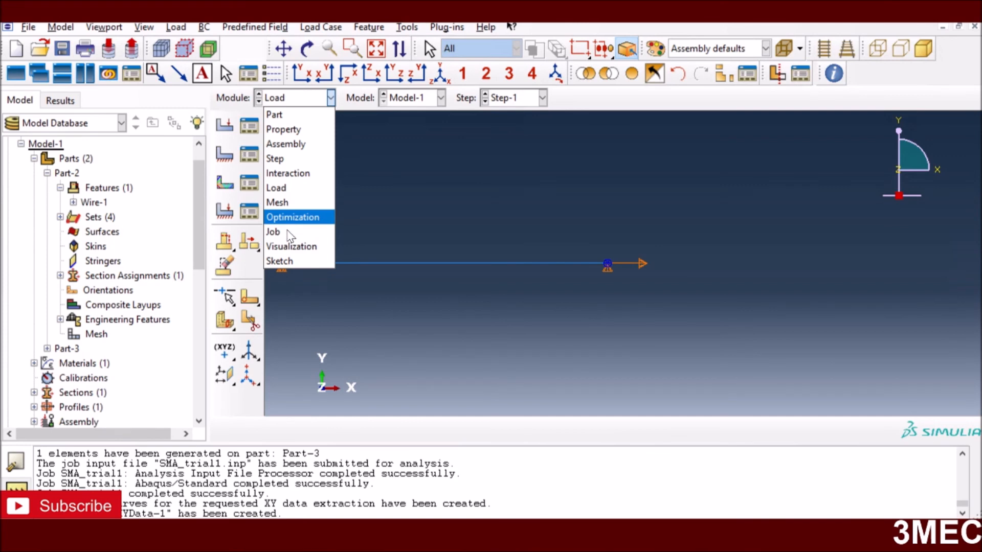
click(278, 232)
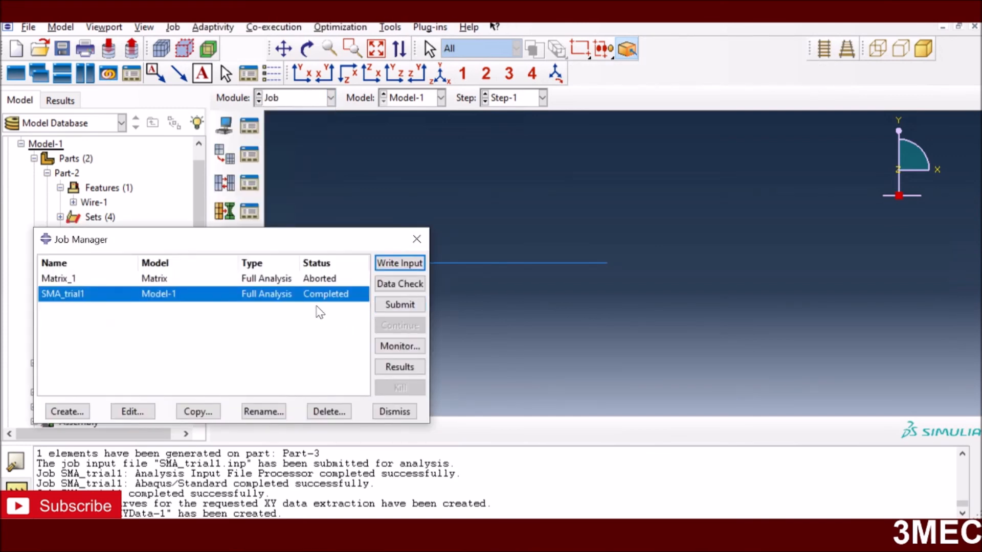
click(391, 305)
click(865, 182)
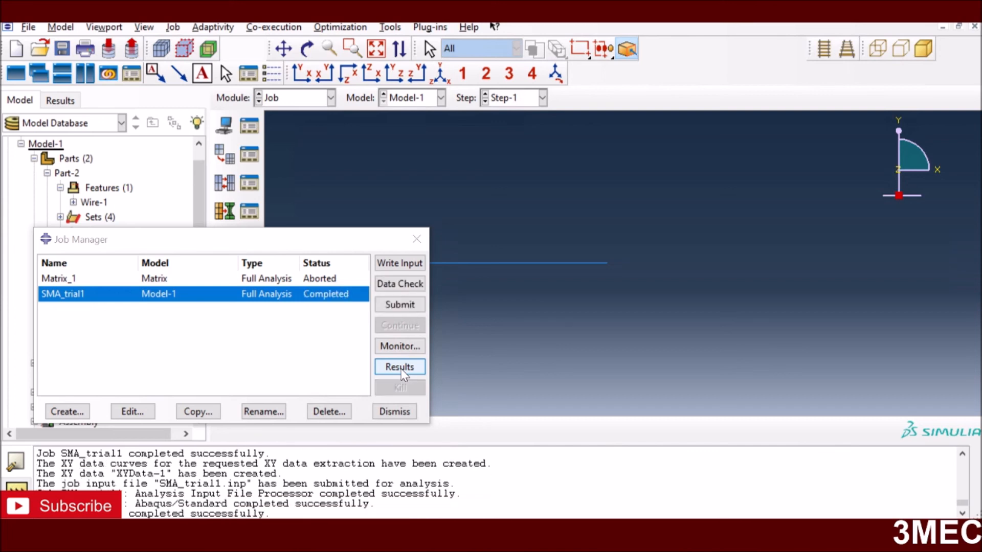
click(400, 368)
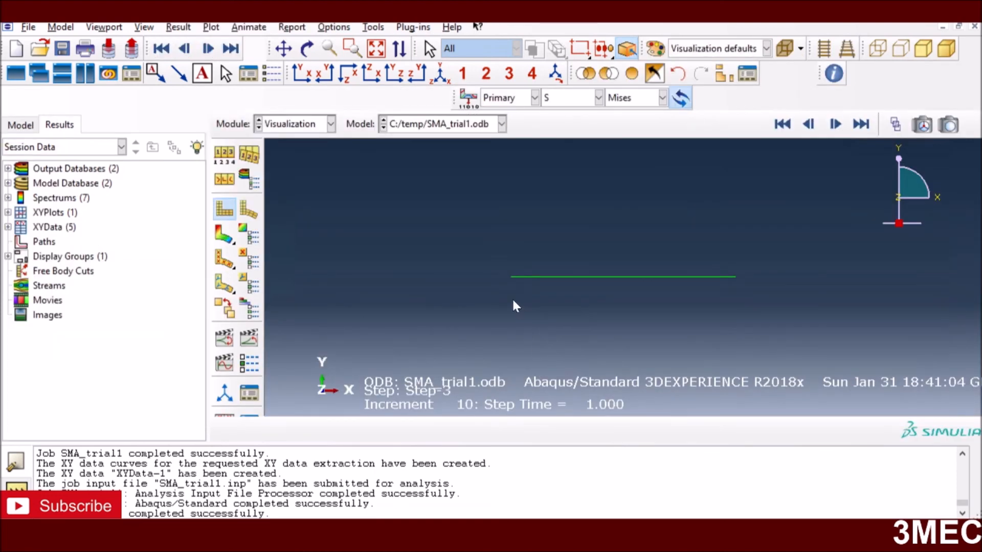
Delete the outdated LE11 strain and S11 stress data of element 1 from the session's XY data
click(373, 27)
mouse_move(448, 105)
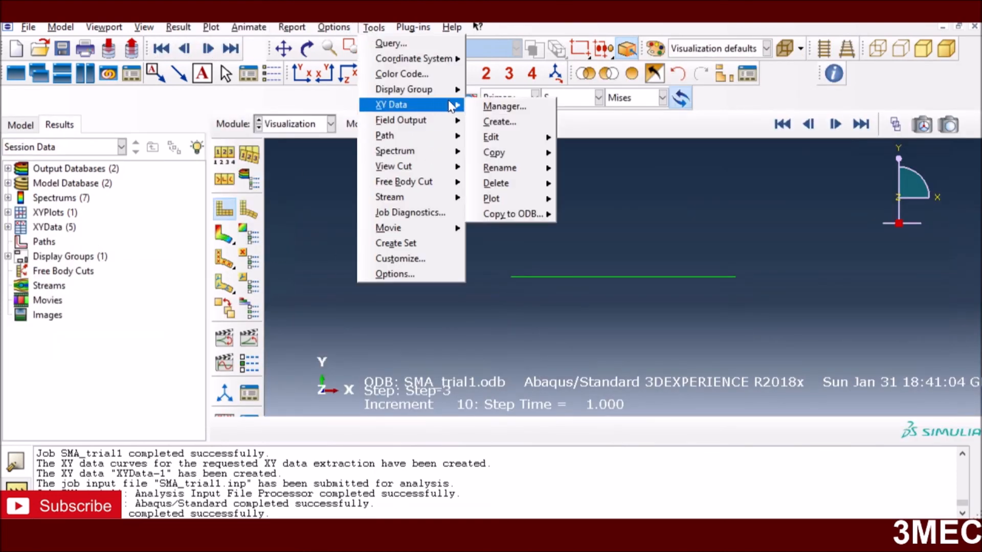
click(506, 107)
click(670, 161)
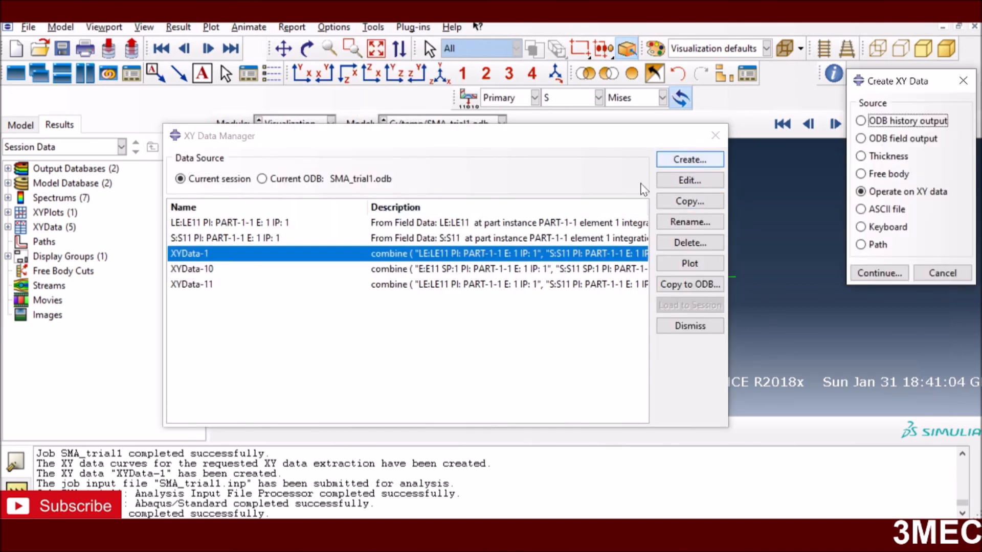
drag(228, 224, 227, 240)
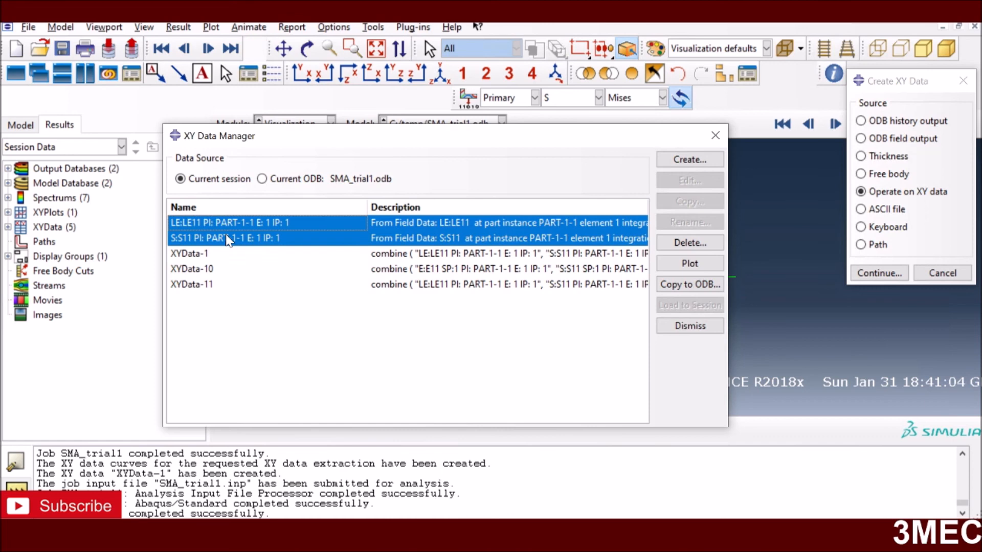
click(698, 243)
click(449, 286)
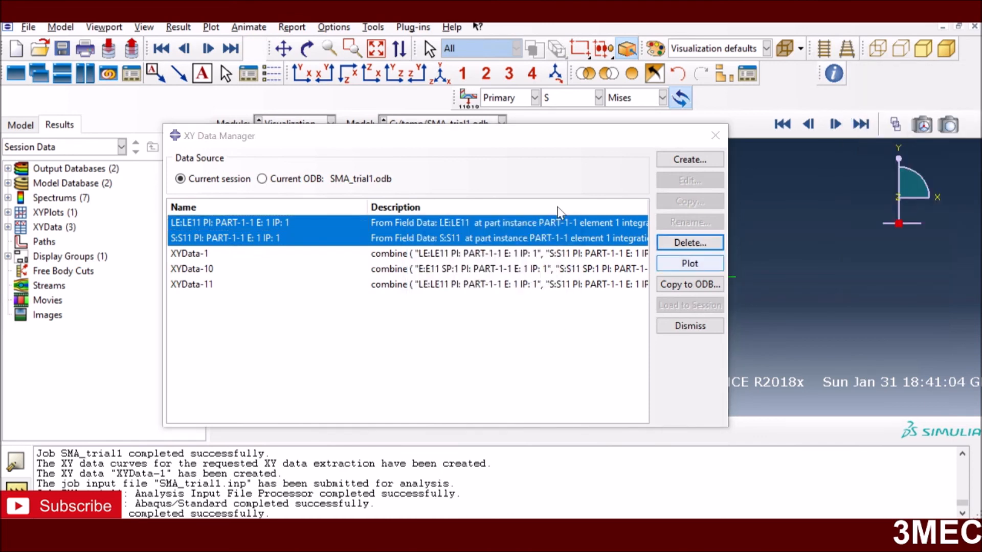
Extract LE11 and S11 at the integration point of element 1 in PART-1-1 from the updated ODB field output and save both as XY data
click(679, 160)
click(875, 138)
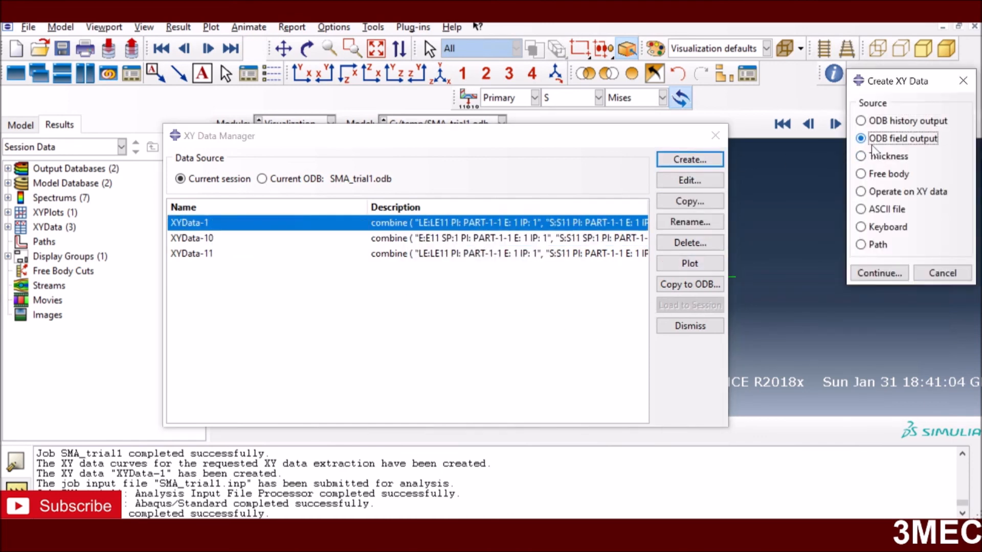
click(877, 273)
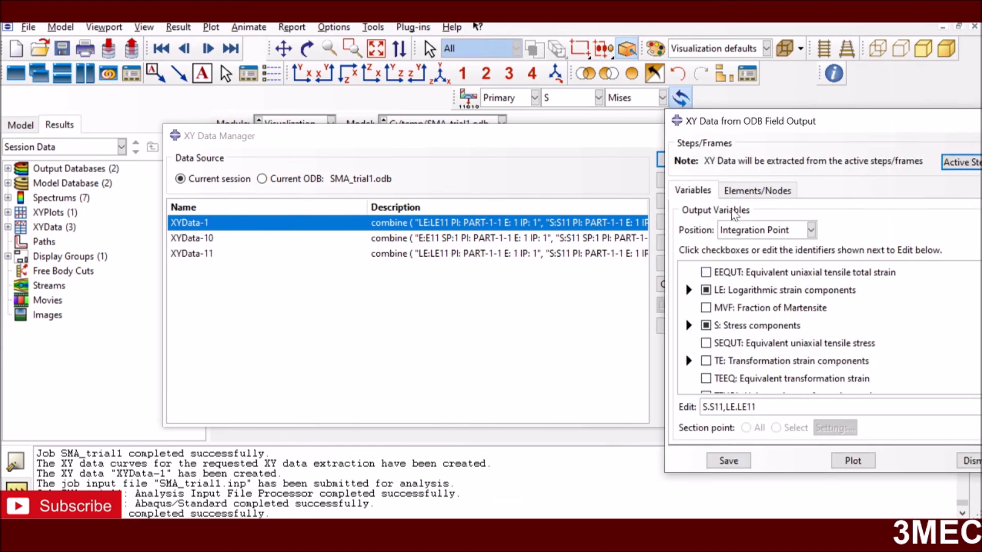
click(744, 191)
click(714, 265)
click(854, 268)
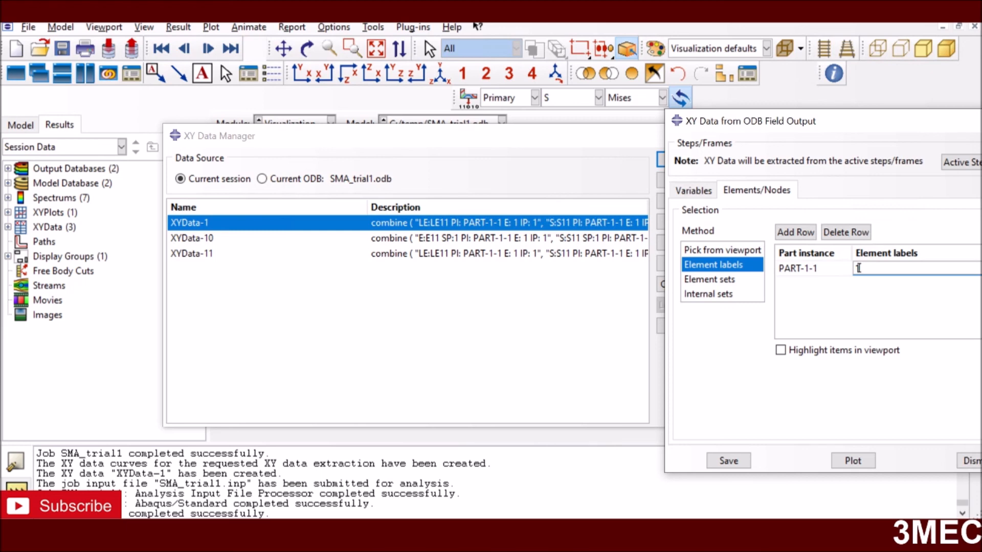
click(727, 461)
click(808, 336)
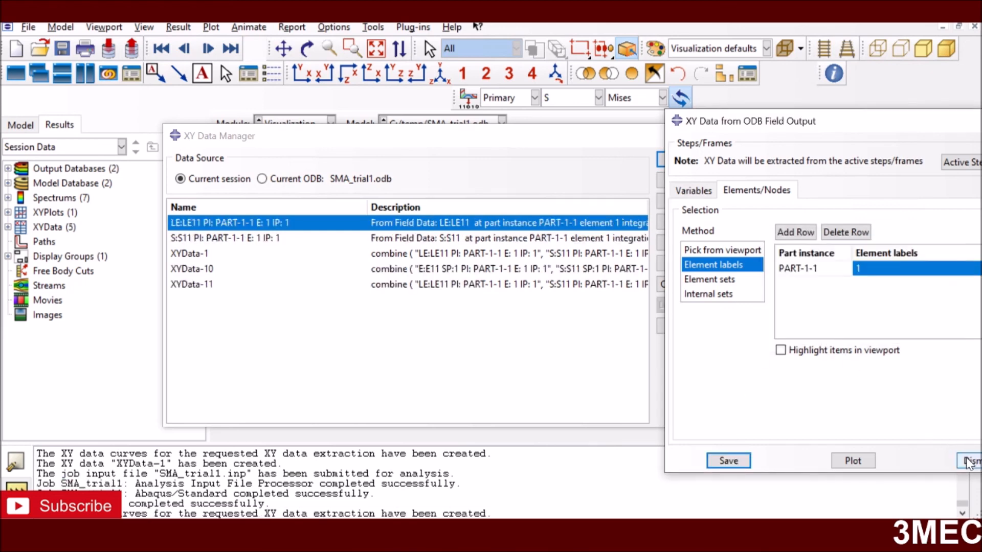
Create an XY data operation that applies combine to the new LE11 strain and S11 stress data of element 1
click(688, 160)
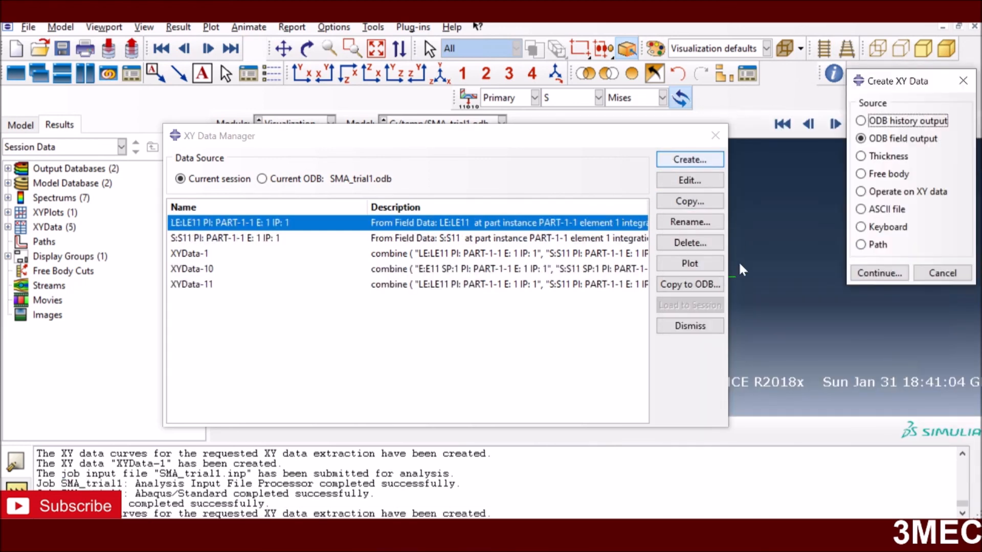
click(899, 191)
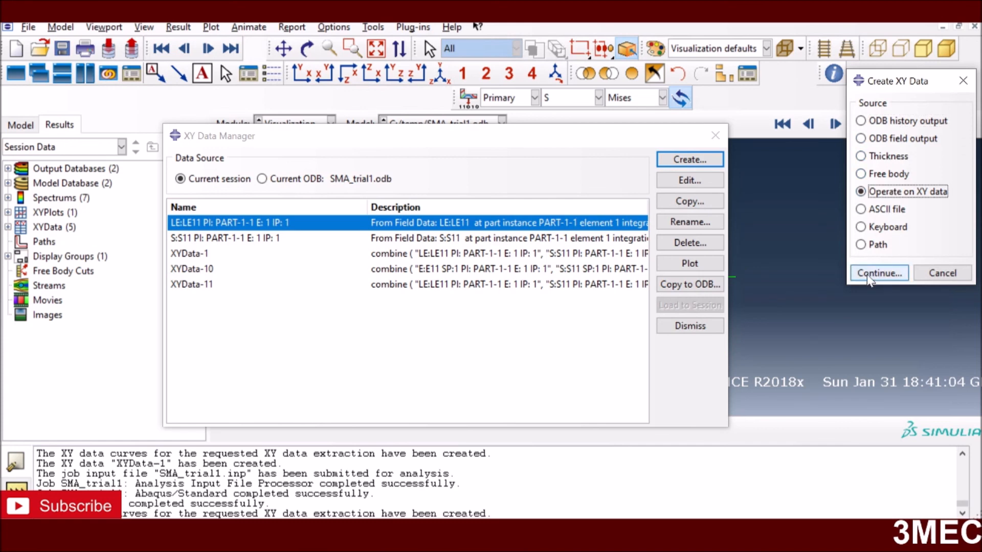
click(880, 273)
scroll(564, 350, down, 2)
scroll(564, 350, down, 1)
click(564, 374)
click(263, 210)
click(262, 224)
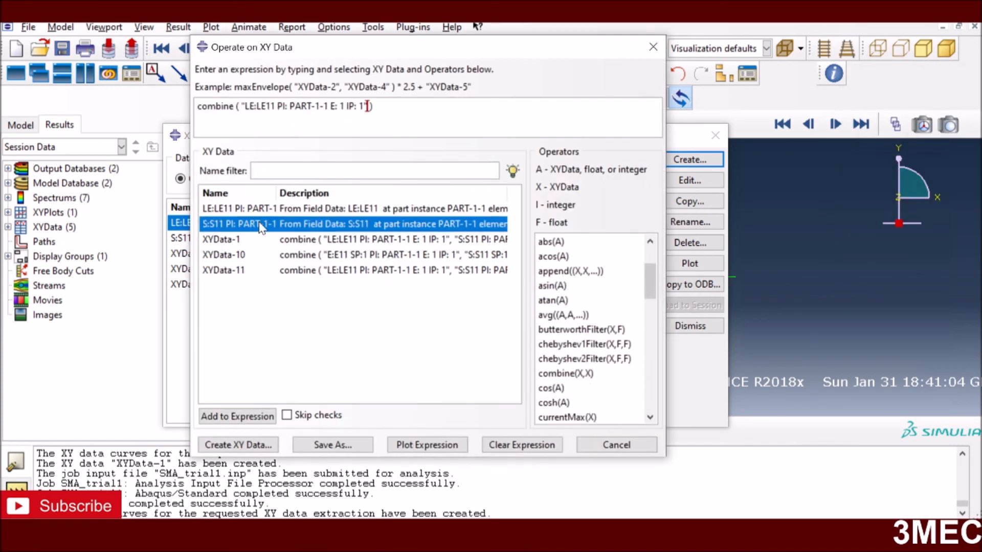
Save the combined strain and stress data under the suggested name, plot the curve, and close the XY Data Manager
click(327, 445)
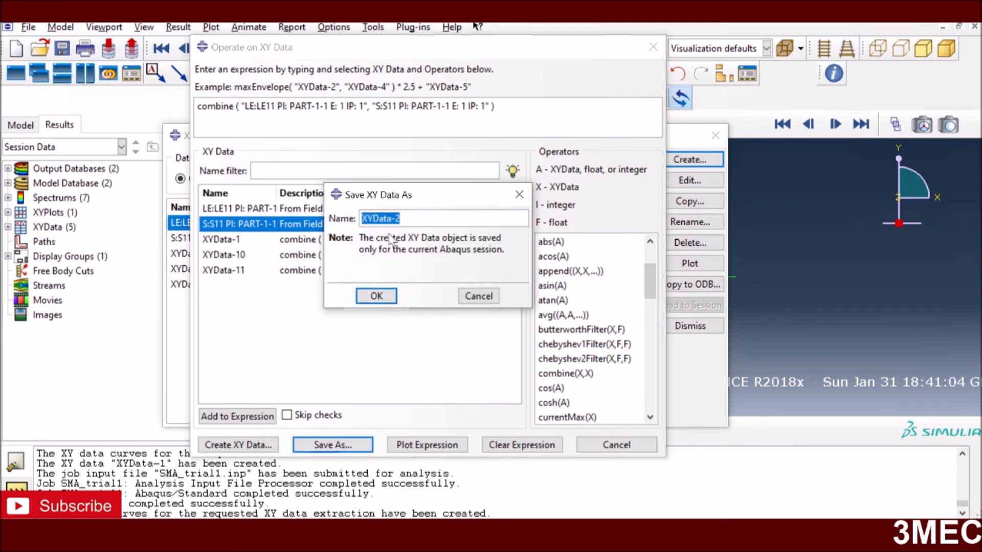
click(372, 295)
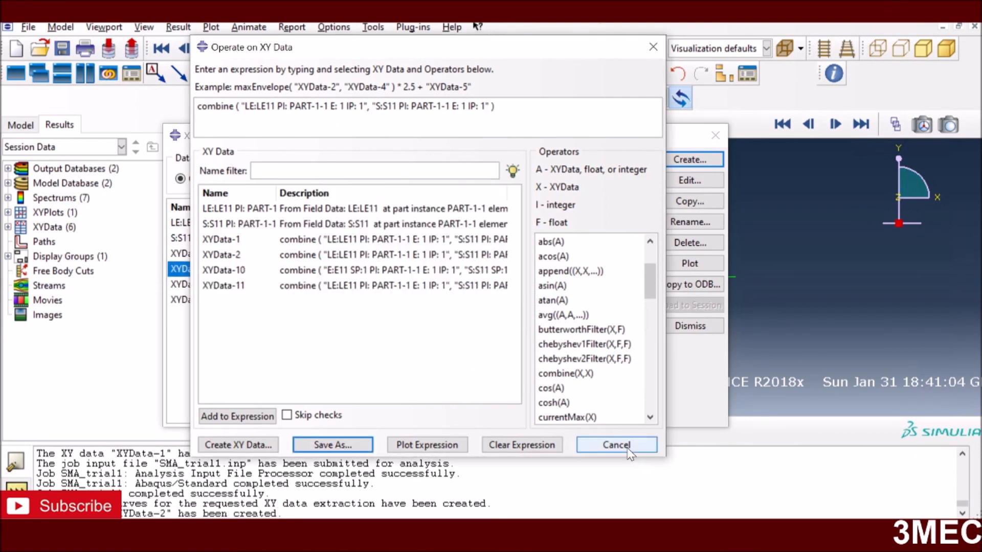
click(616, 442)
click(678, 266)
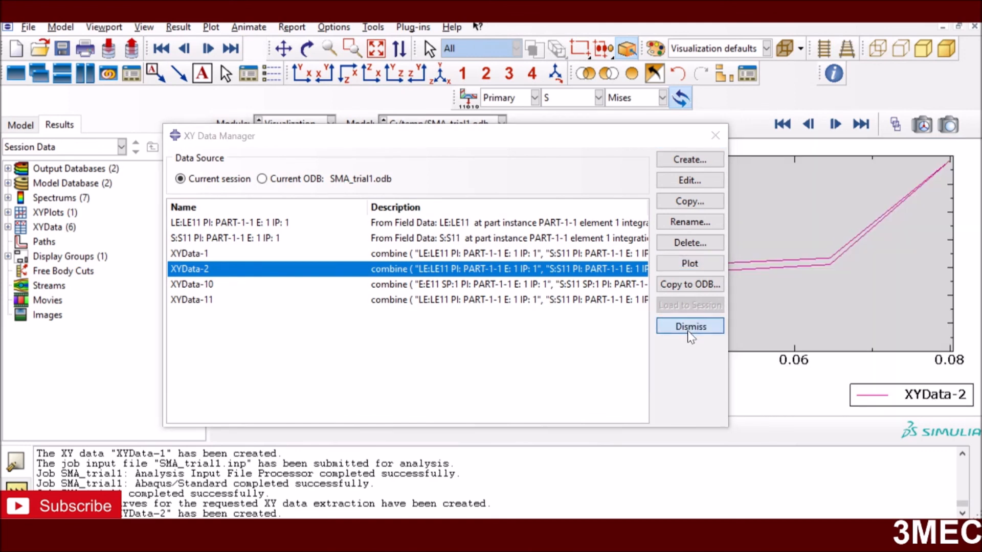
click(689, 327)
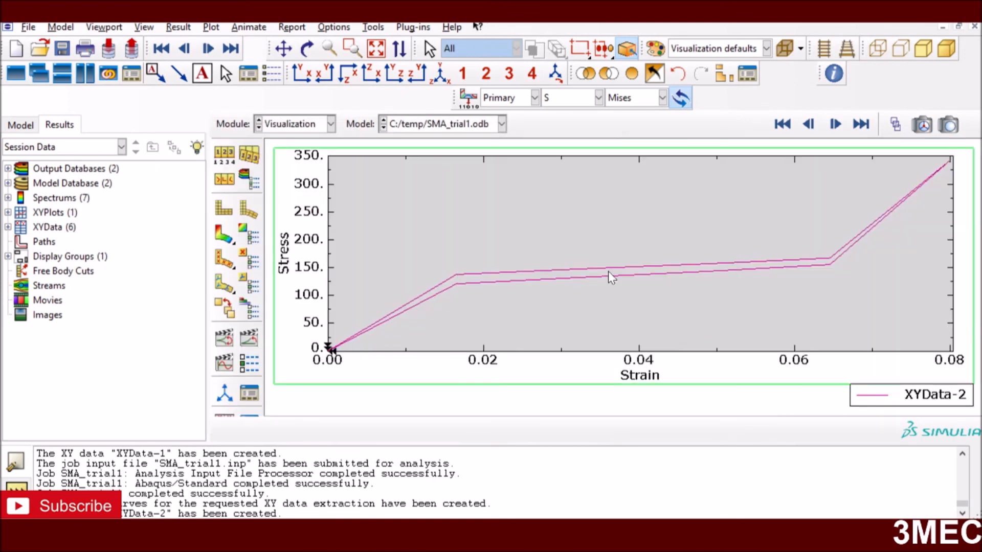